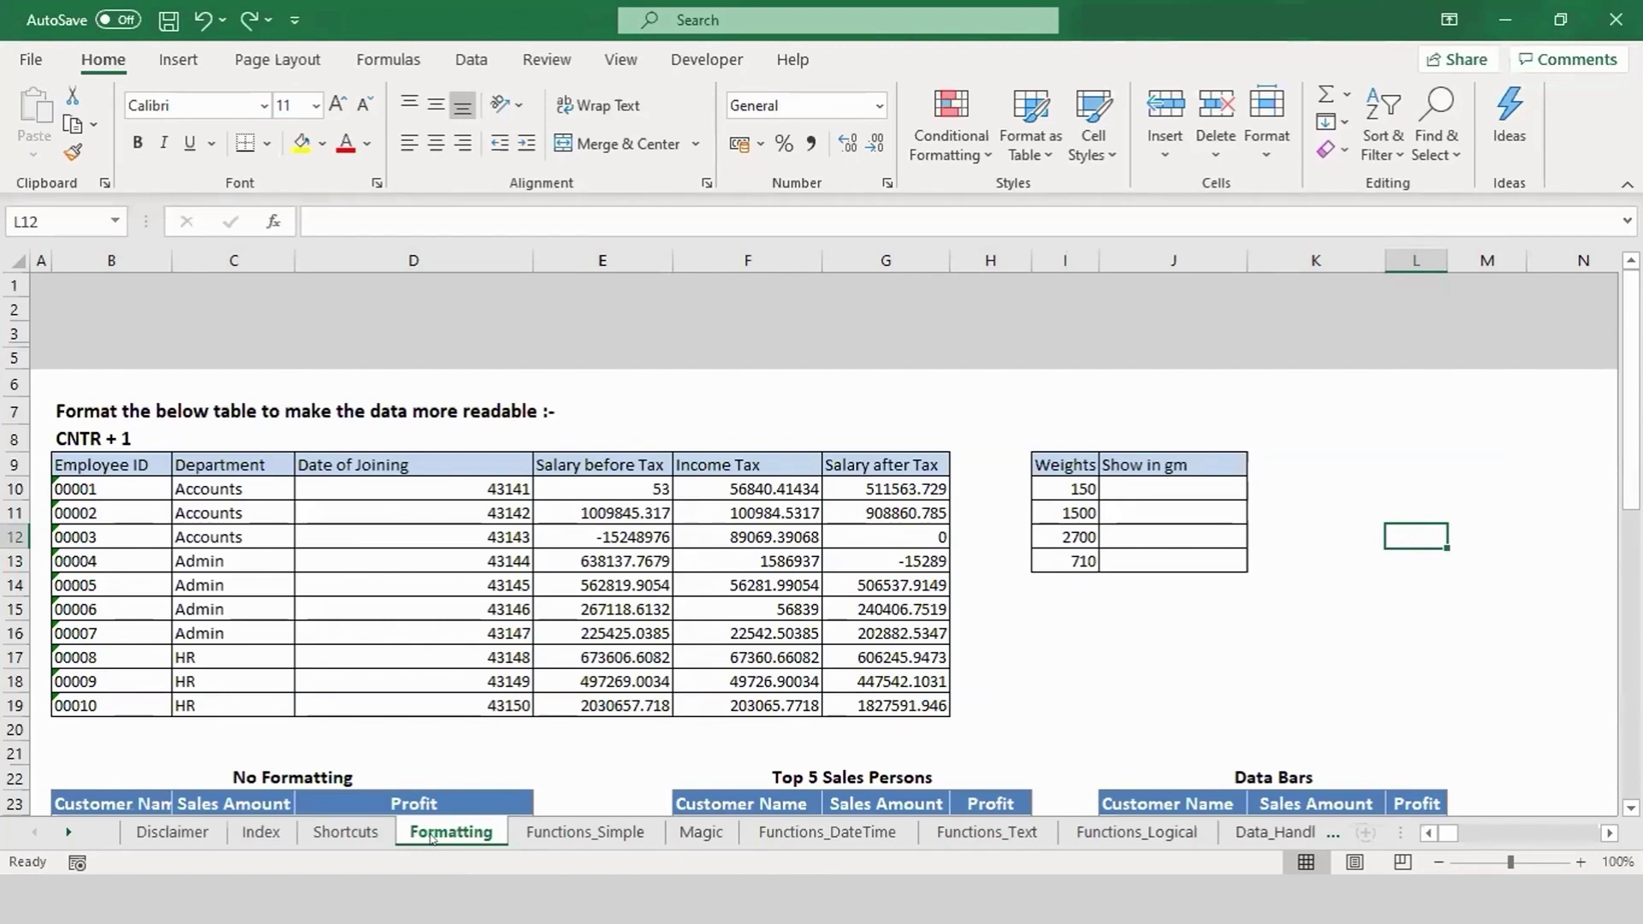
Examine the employee table on the Formatting sheet, including its Employee ID and Date of Joining columns
{"action": "left_click", "coordinate": [1583, 859]}
{"action": "left_click", "coordinate": [1582, 859]}
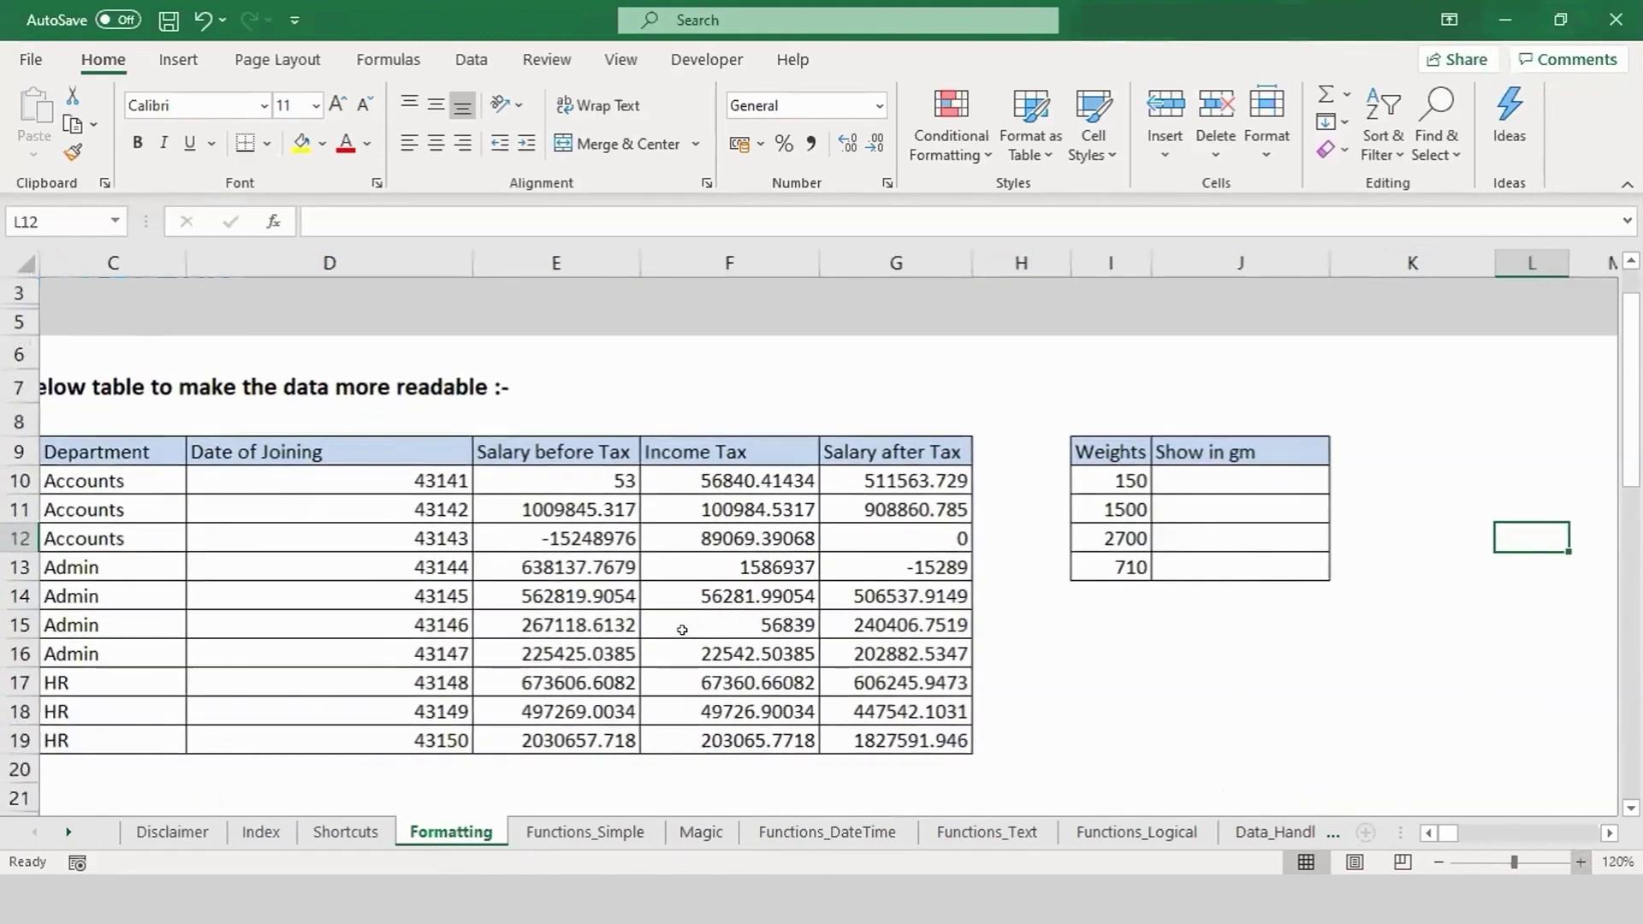
{"action": "scroll", "coordinate": [682, 630], "scroll_direction": "left", "scroll_amount": 2}
{"action": "scroll", "coordinate": [682, 630], "scroll_direction": "down", "scroll_amount": 2}
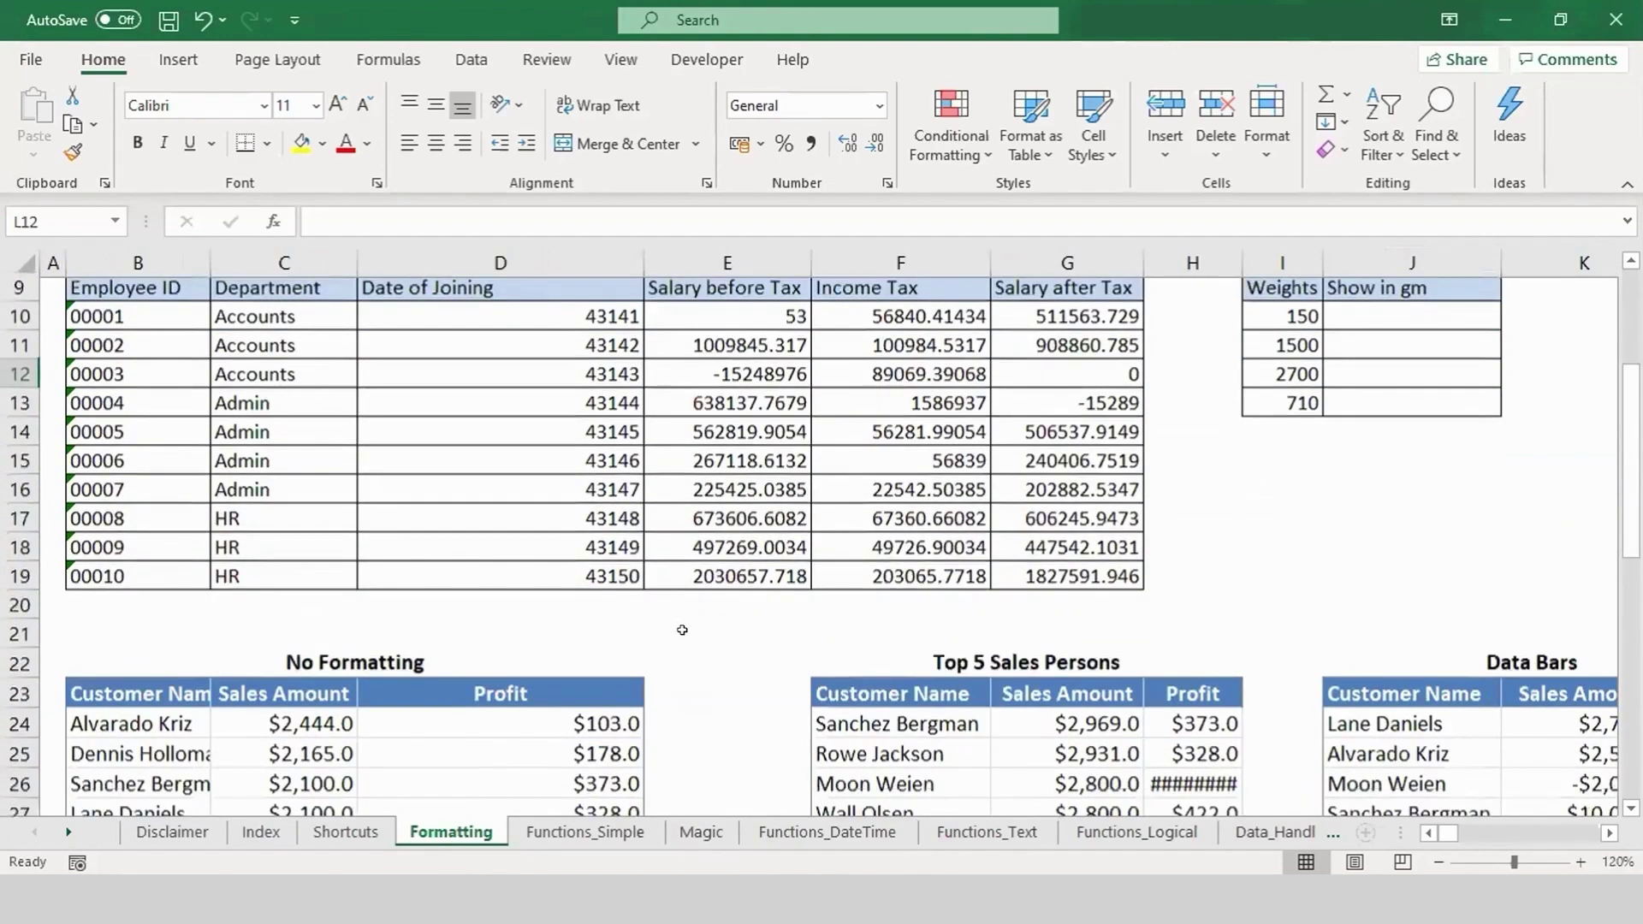
{"action": "scroll", "coordinate": [682, 629], "scroll_direction": "down", "scroll_amount": 1}
{"action": "scroll", "coordinate": [158, 480], "scroll_direction": "up", "scroll_amount": 2}
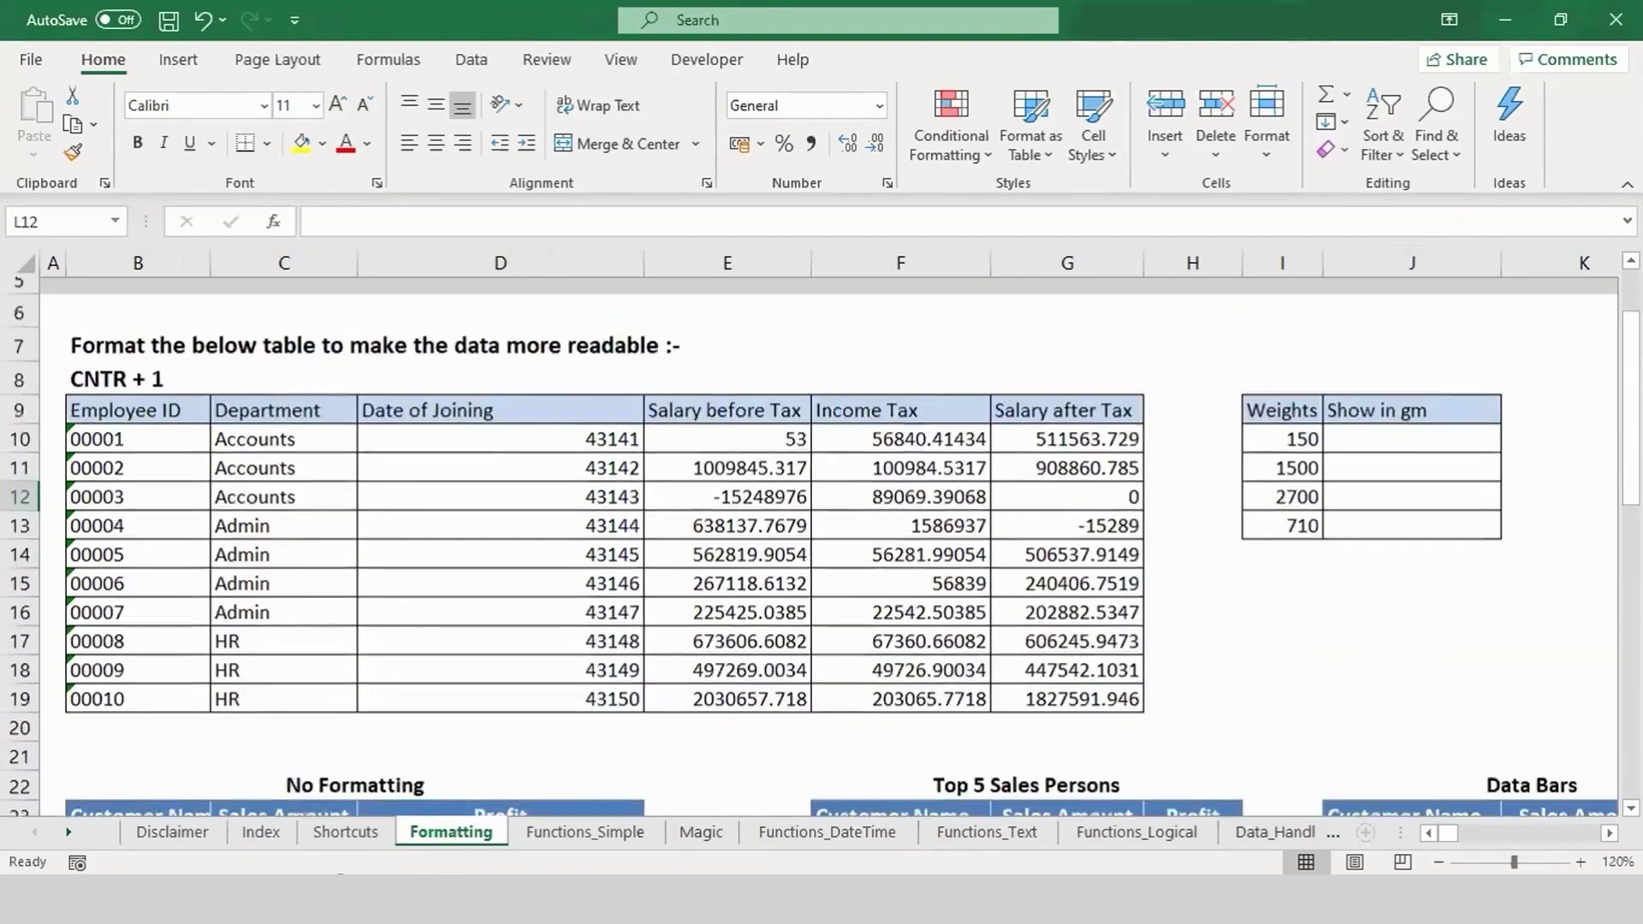
{"action": "left_click", "coordinate": [346, 832]}
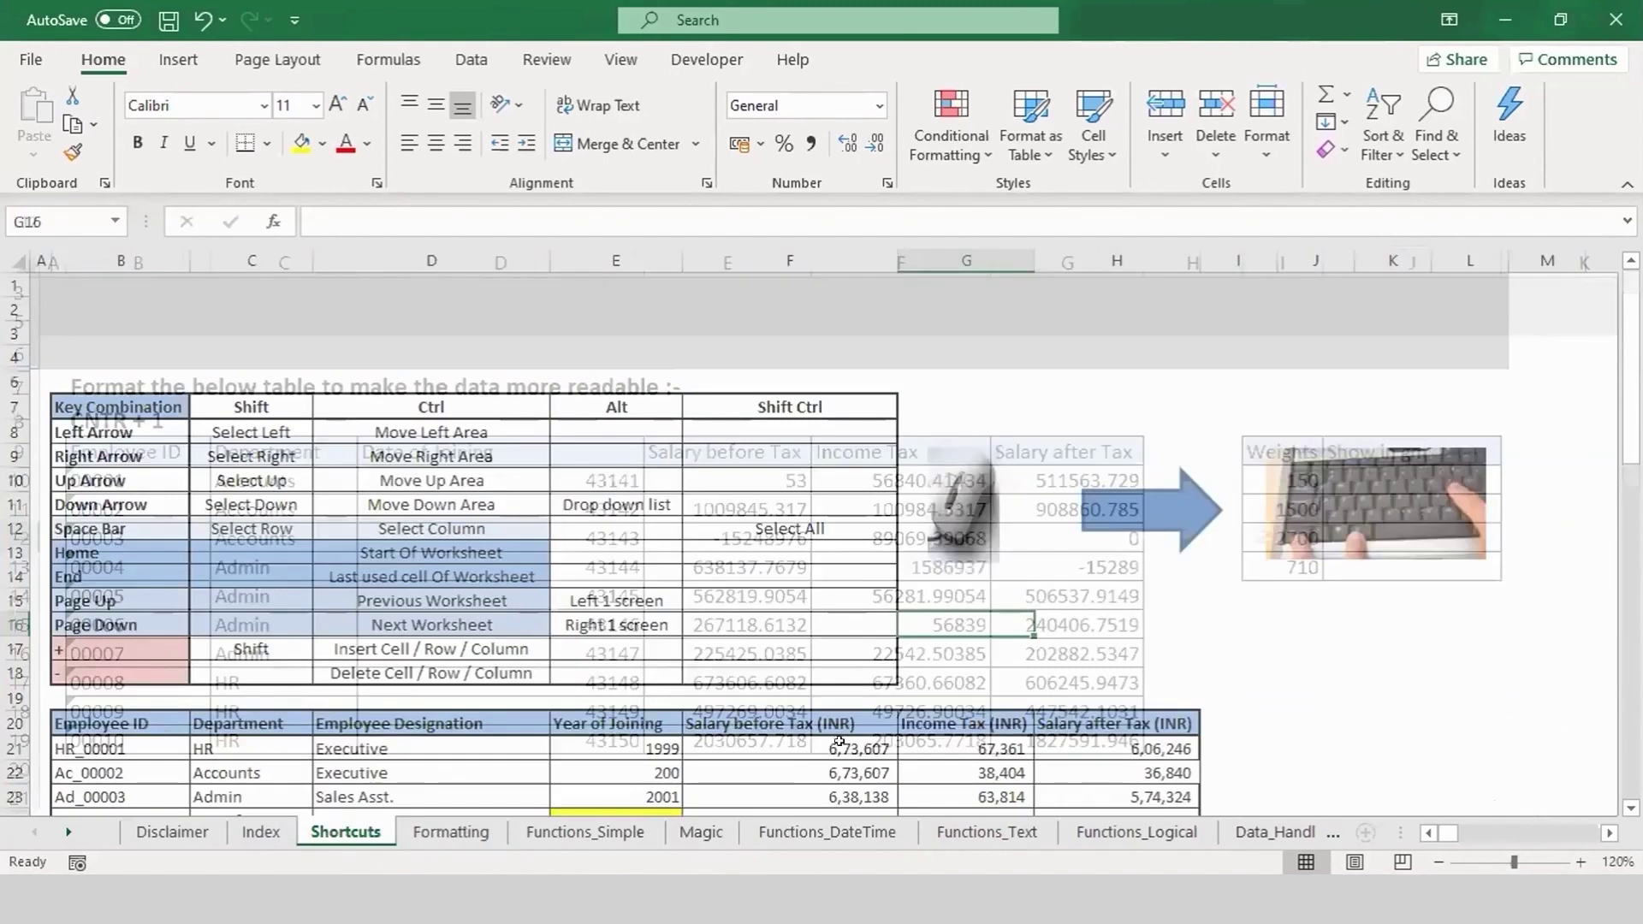
{"action": "left_click", "coordinate": [451, 832]}
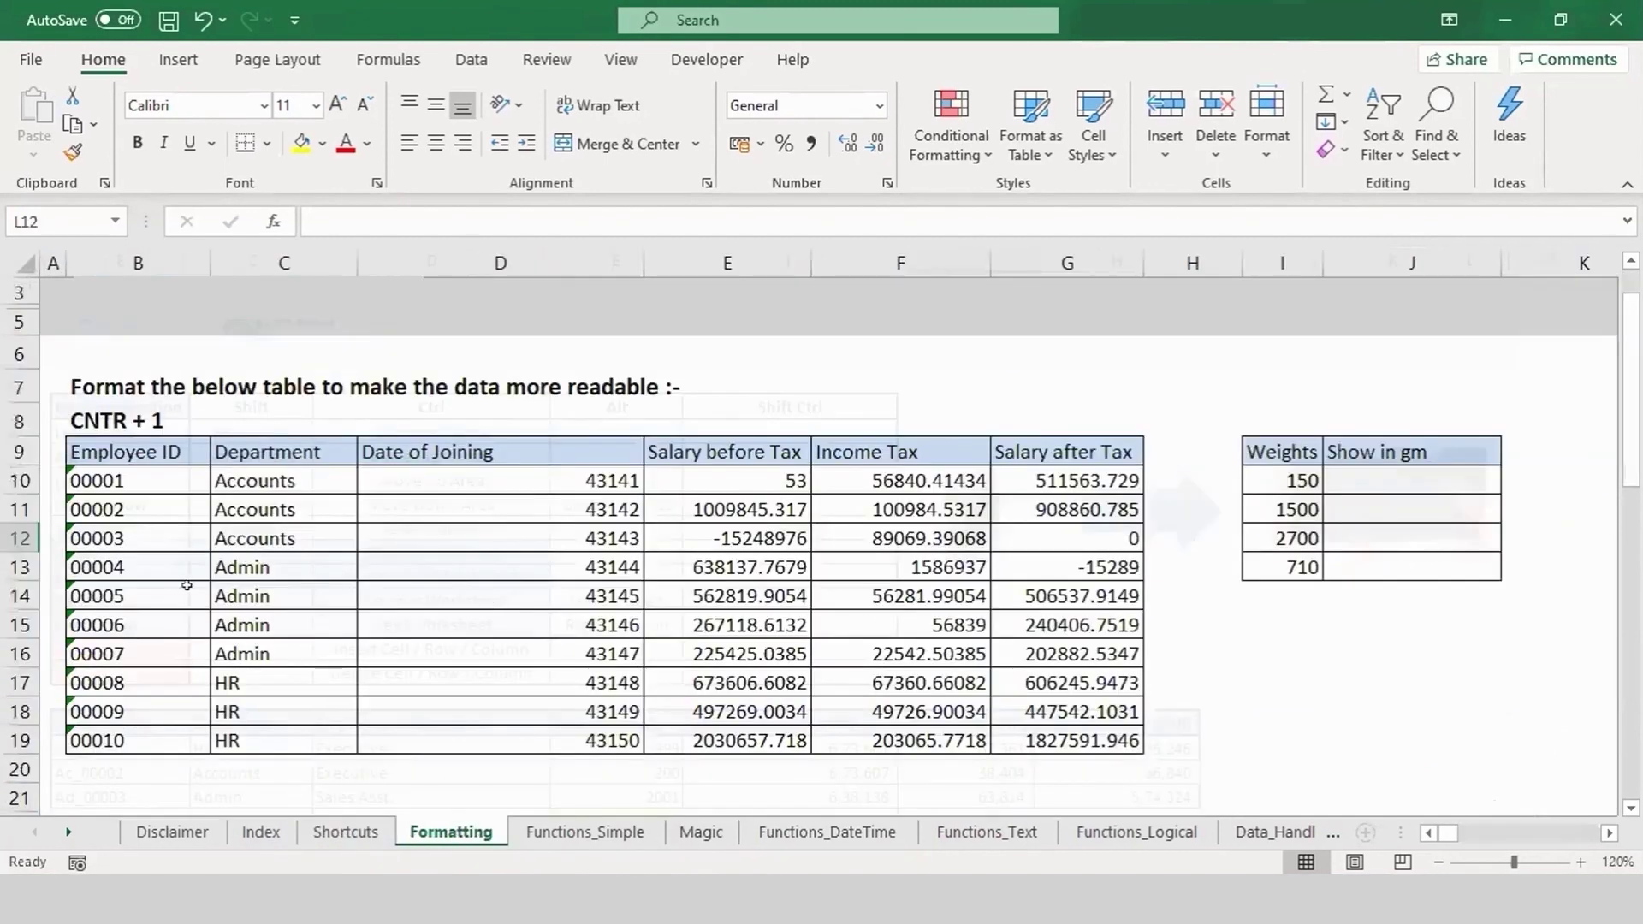
{"action": "left_click_drag", "start_coordinate": [157, 486], "coordinate": [1087, 610]}
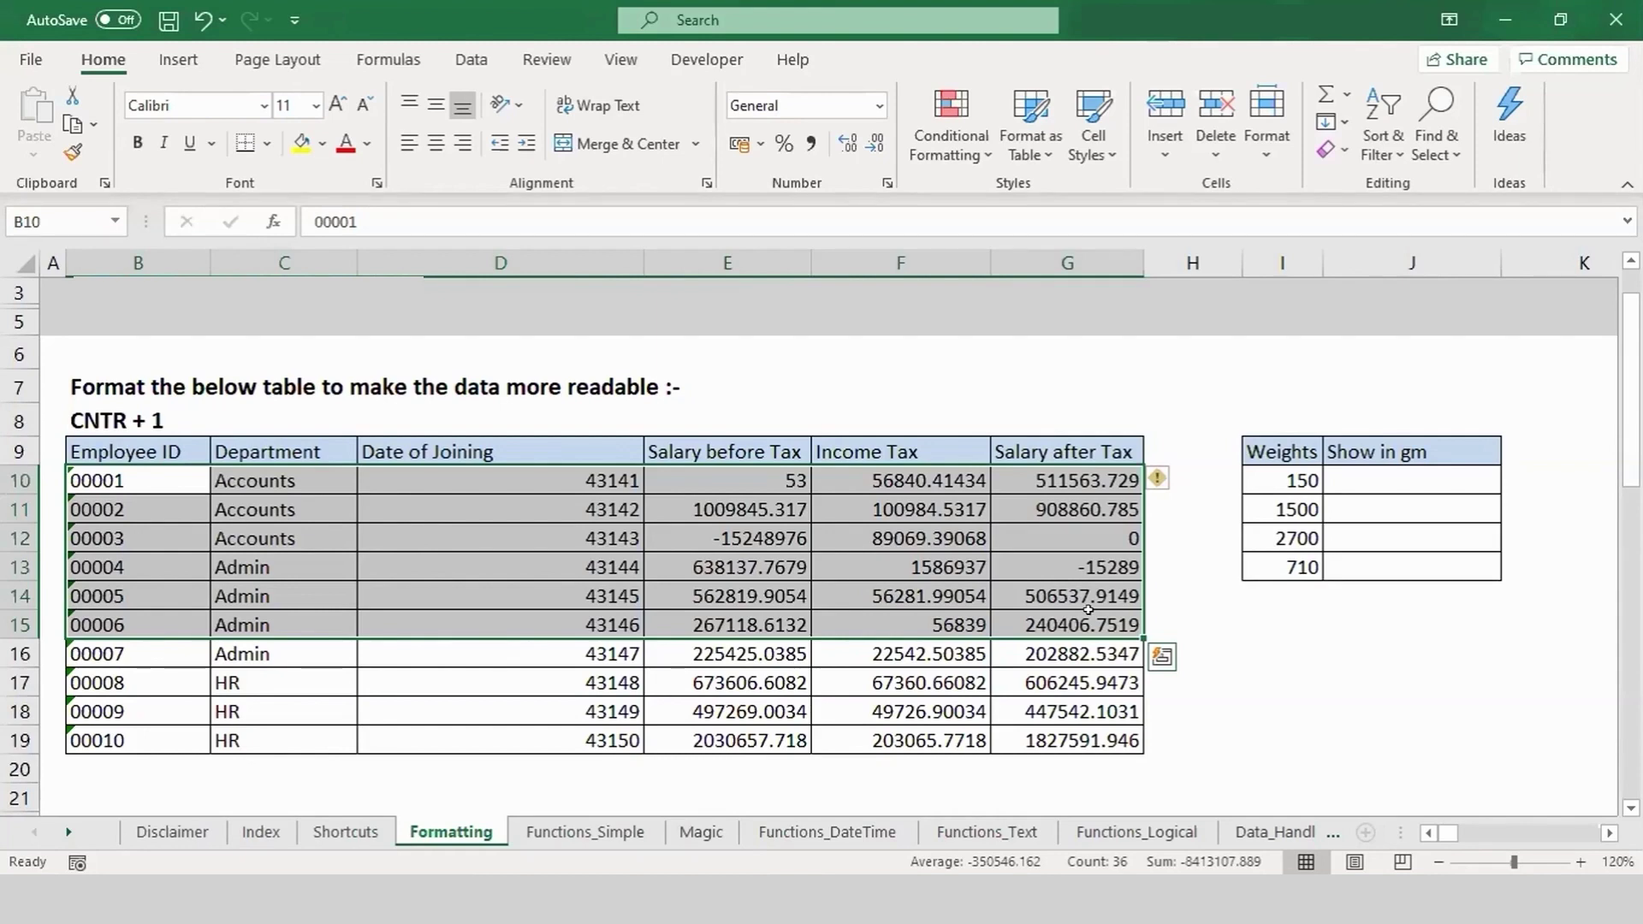
{"action": "left_click_drag", "start_coordinate": [120, 478], "coordinate": [126, 725]}
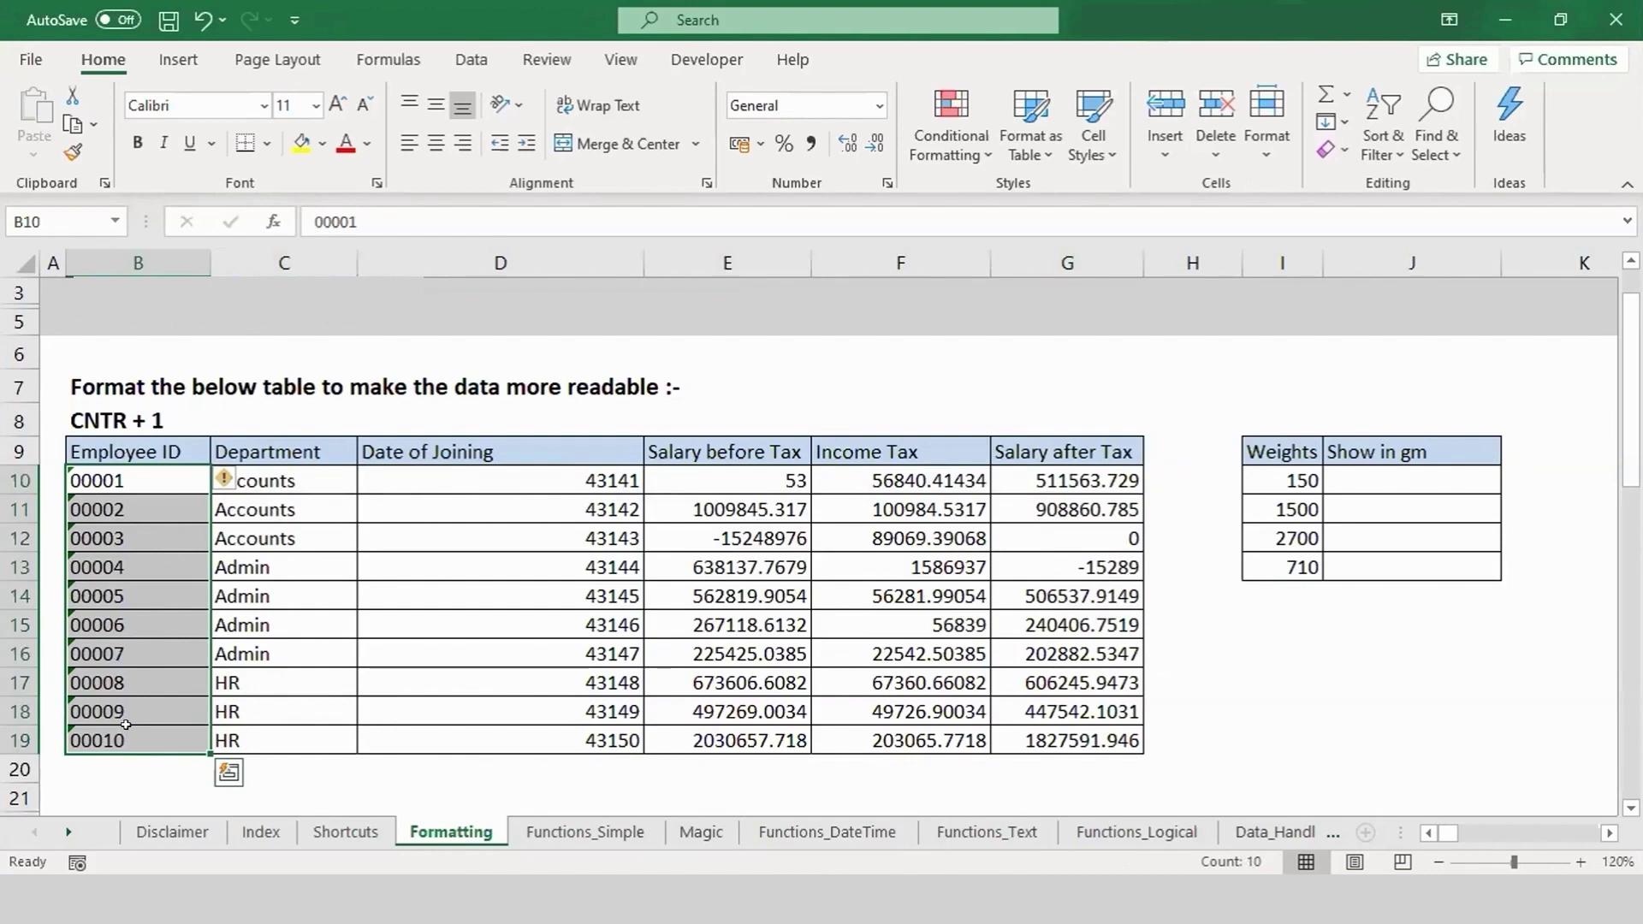
{"action": "left_click_drag", "start_coordinate": [543, 473], "coordinate": [566, 724]}
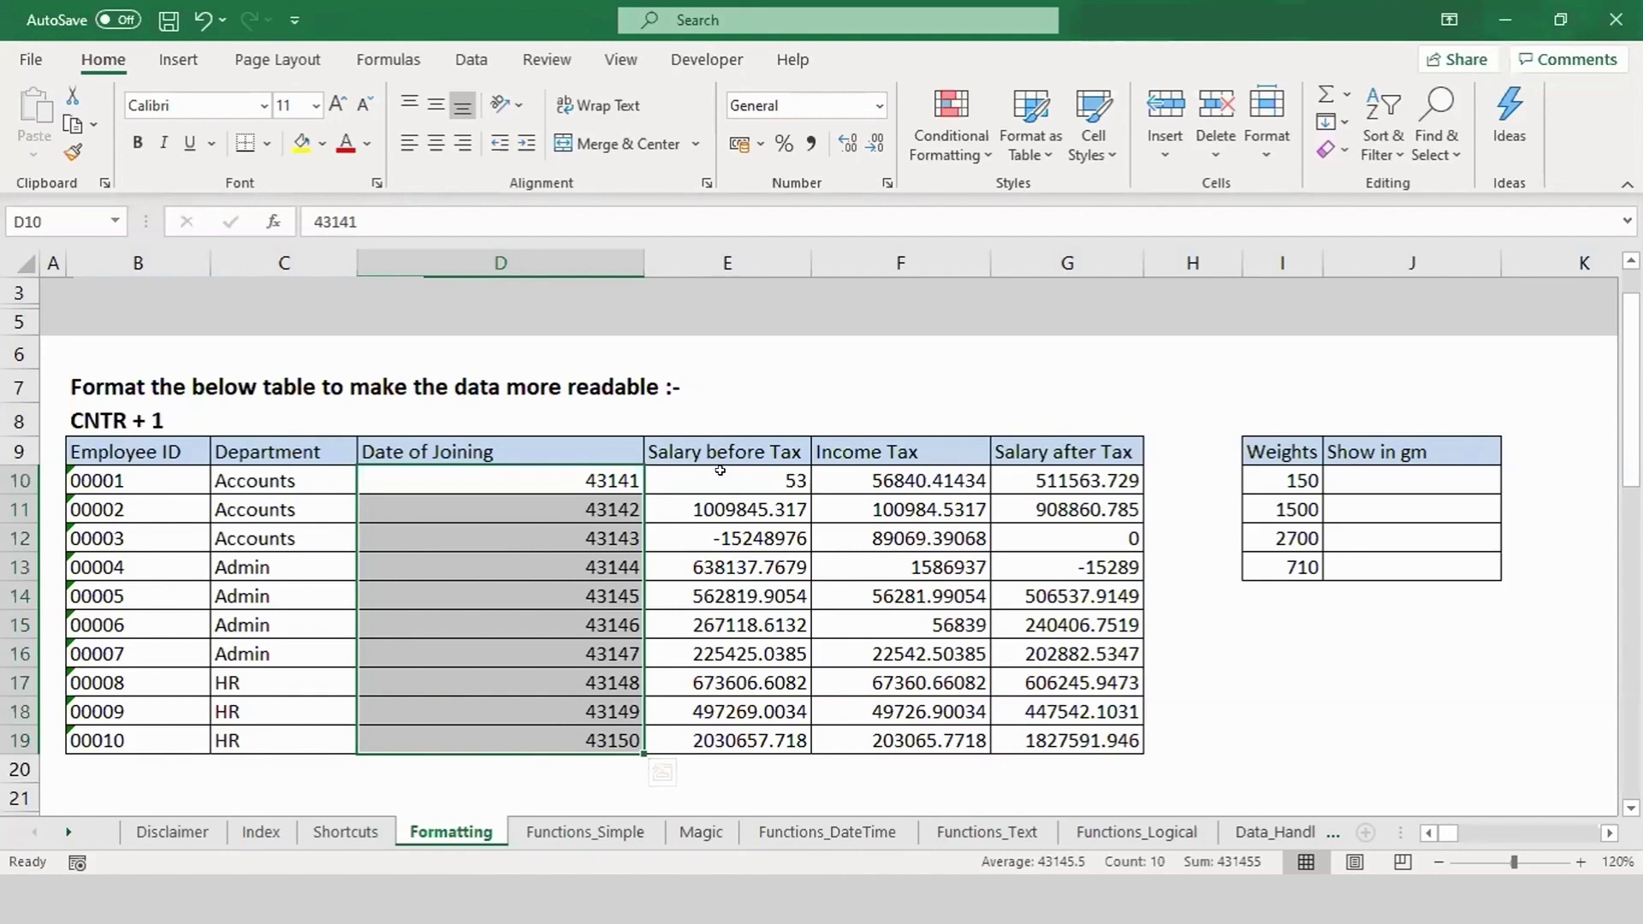
Apply the Number format to the Salary before Tax, Income Tax and Salary after Tax values in E10:G19
{"action": "left_click", "coordinate": [721, 471]}
{"action": "left_click_drag", "start_coordinate": [721, 471], "coordinate": [1006, 724]}
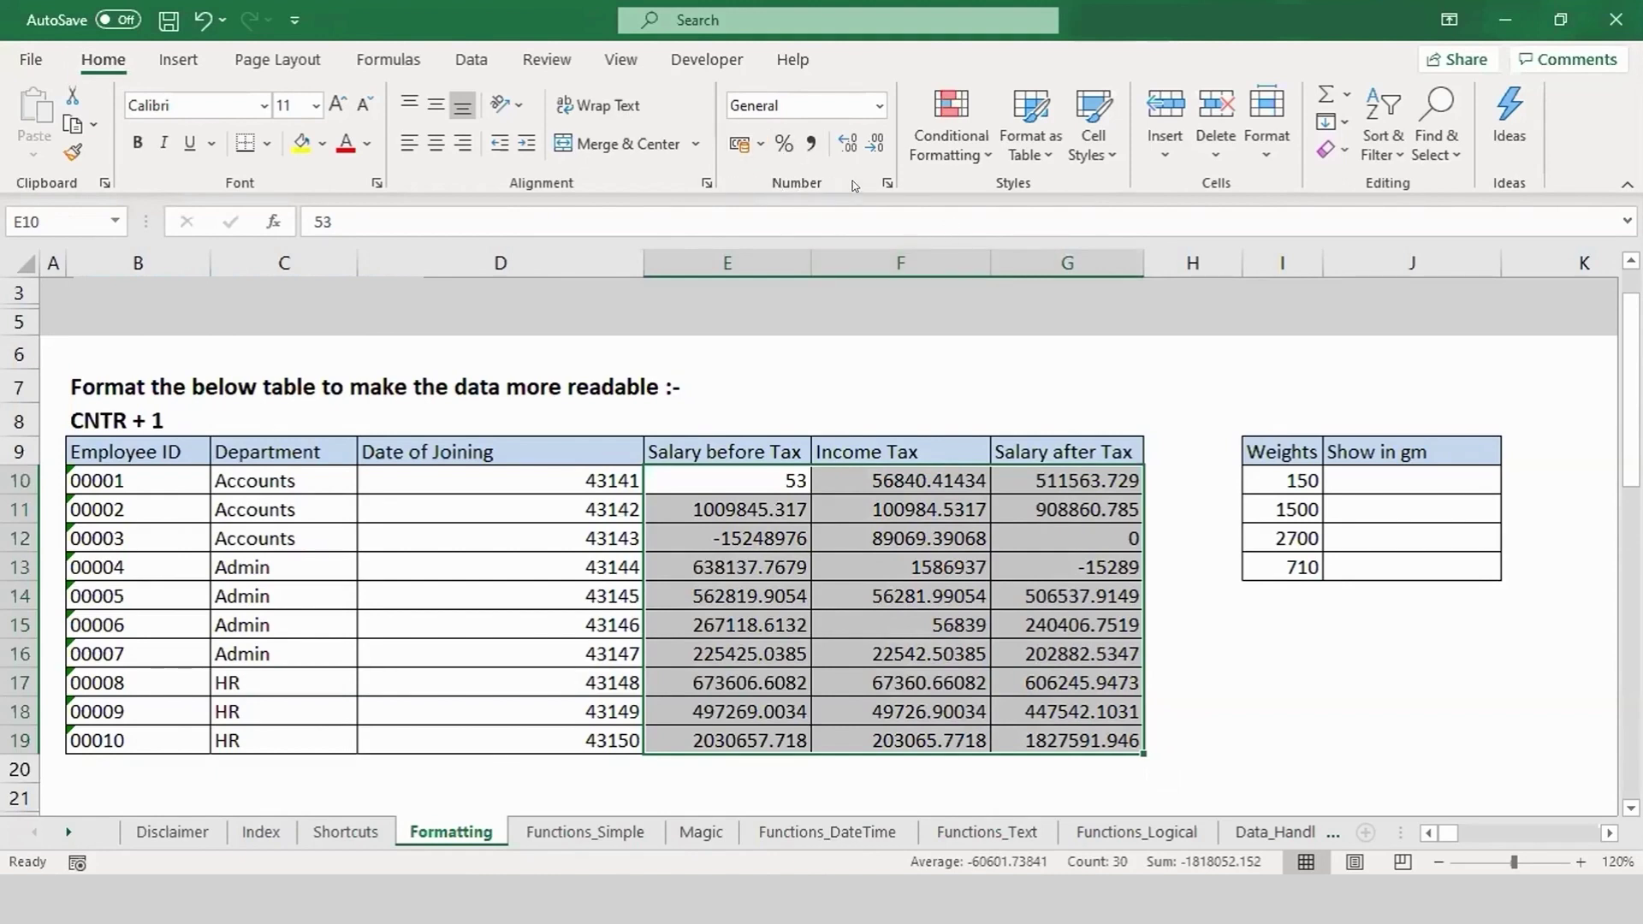
{"action": "left_click", "coordinate": [878, 105]}
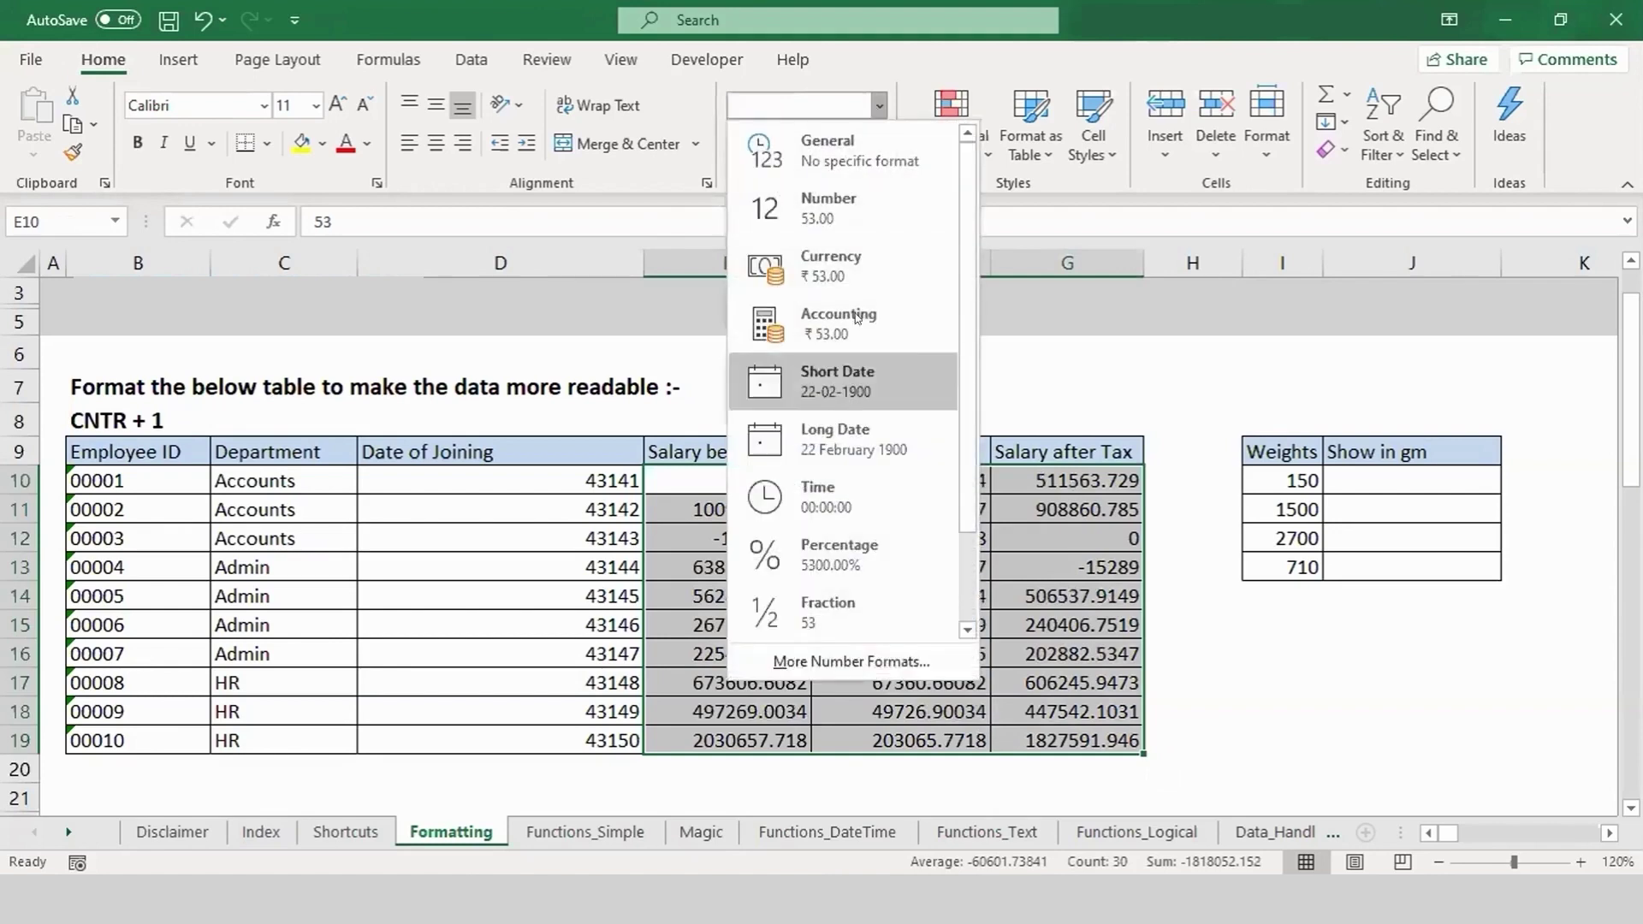
{"action": "left_click", "coordinate": [851, 205]}
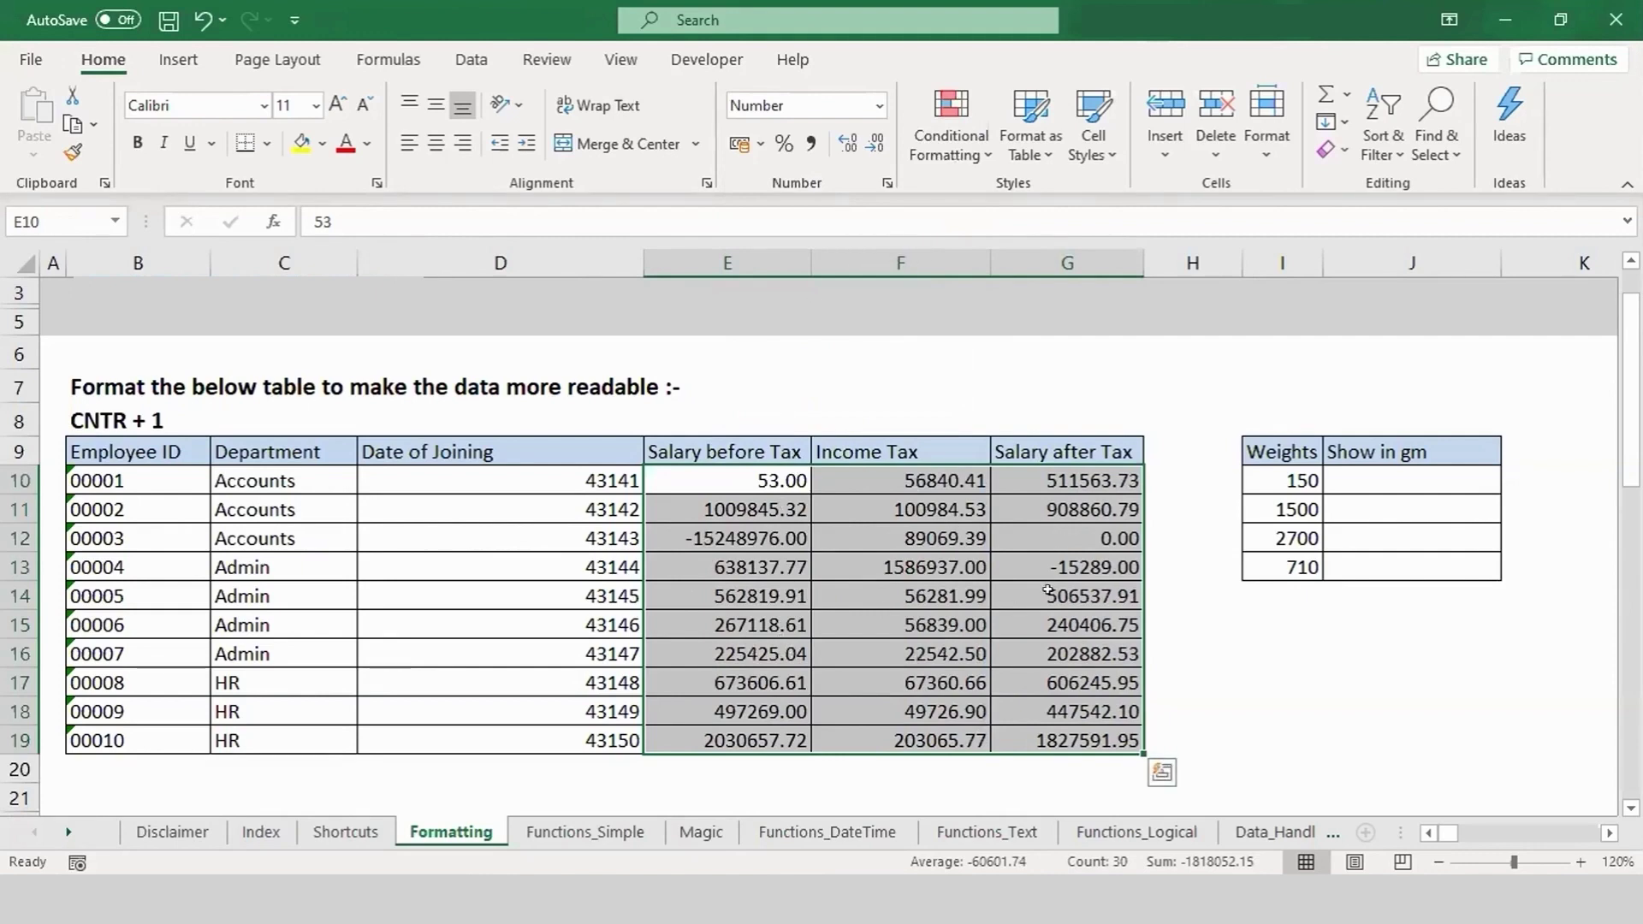
{"action": "left_click", "coordinate": [877, 108]}
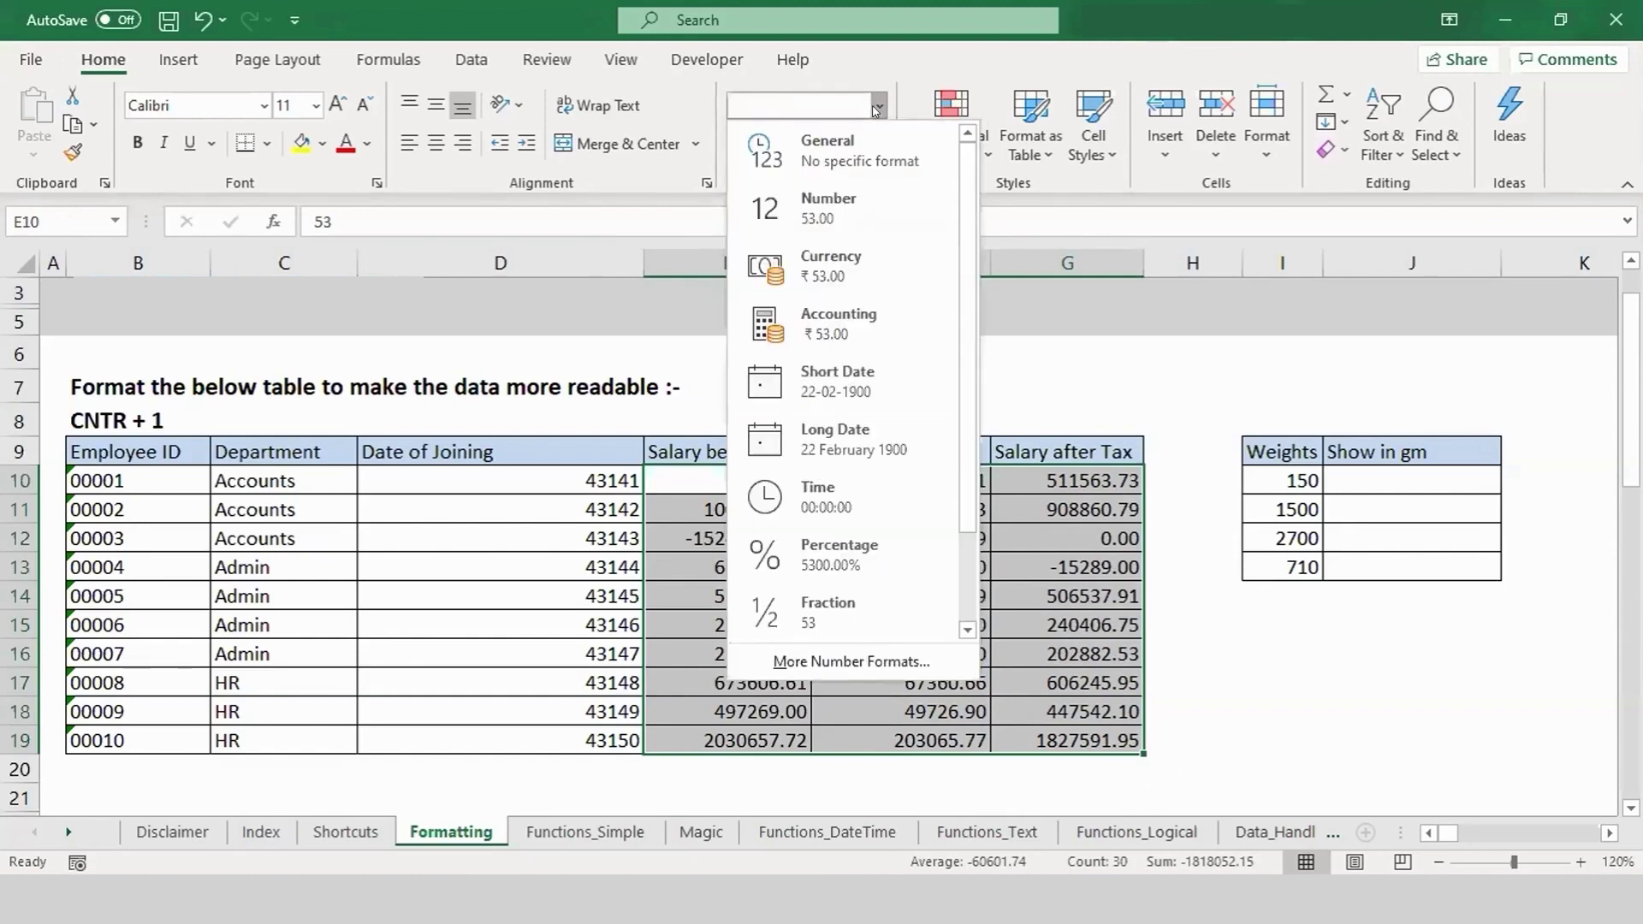
{"action": "left_click", "coordinate": [839, 662]}
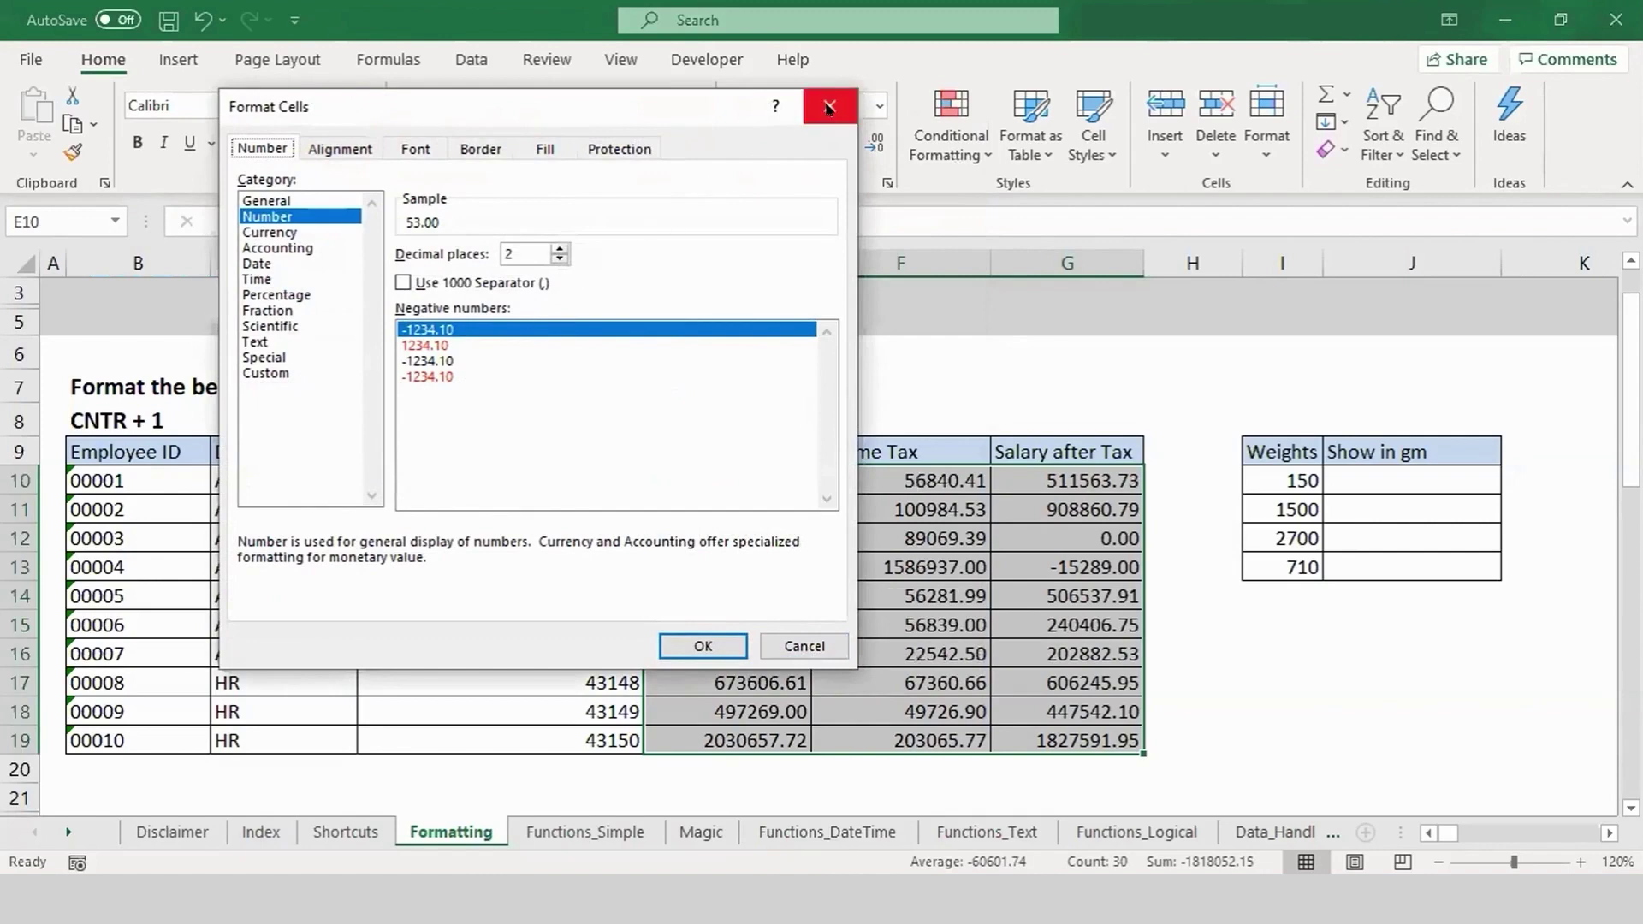
{"action": "left_click", "coordinate": [828, 106]}
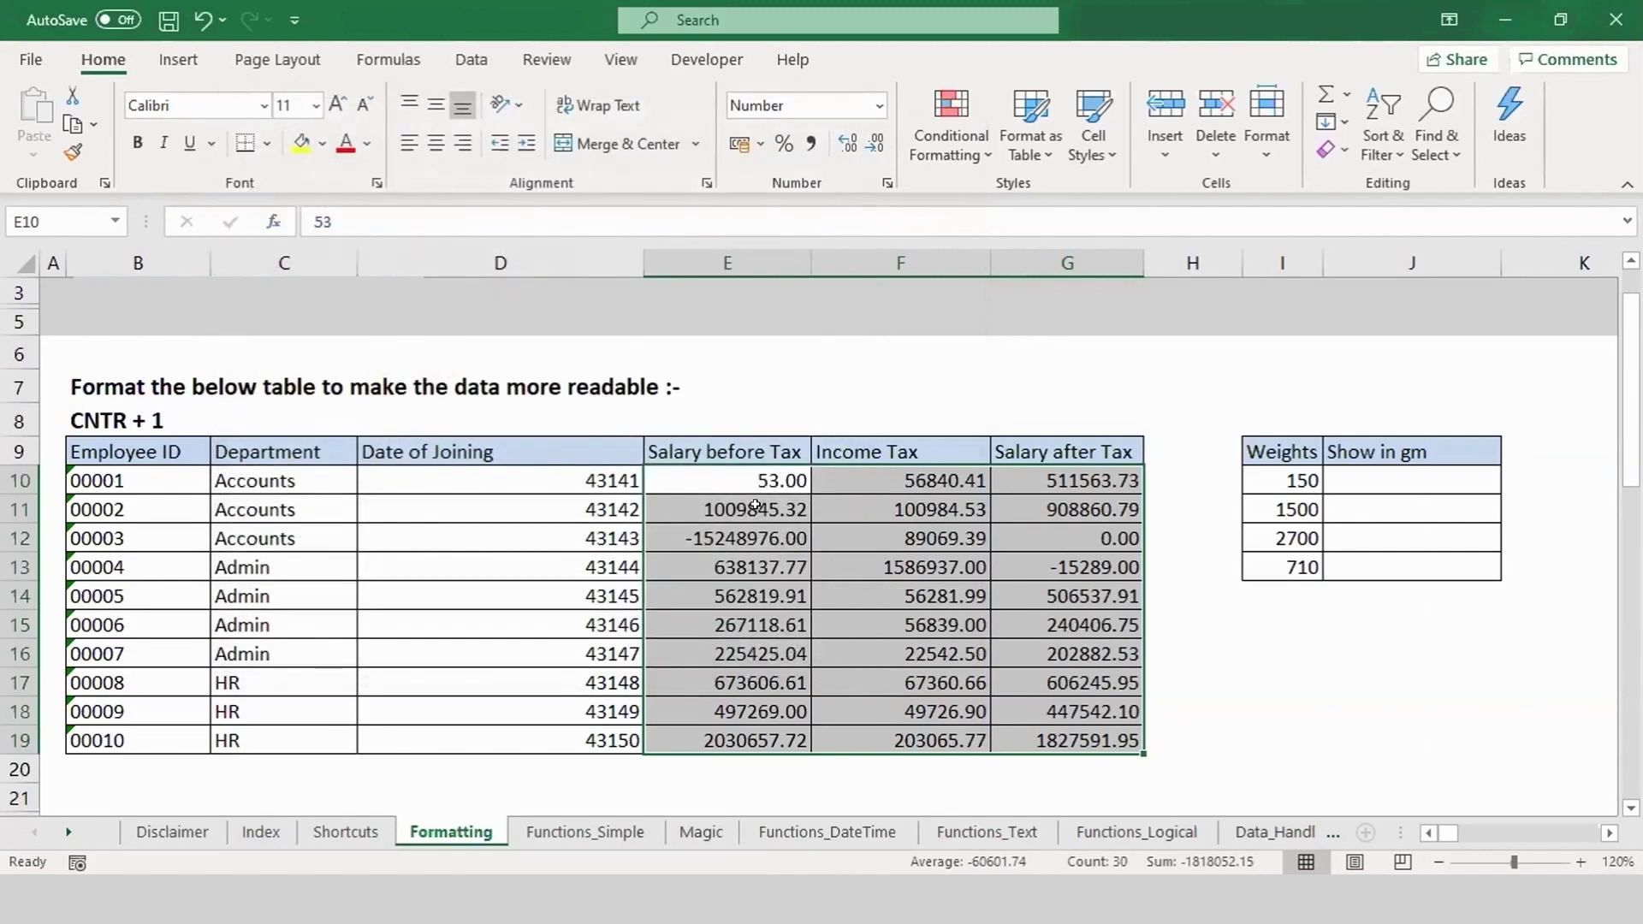
{"action": "key", "text": "ctrl+q"}
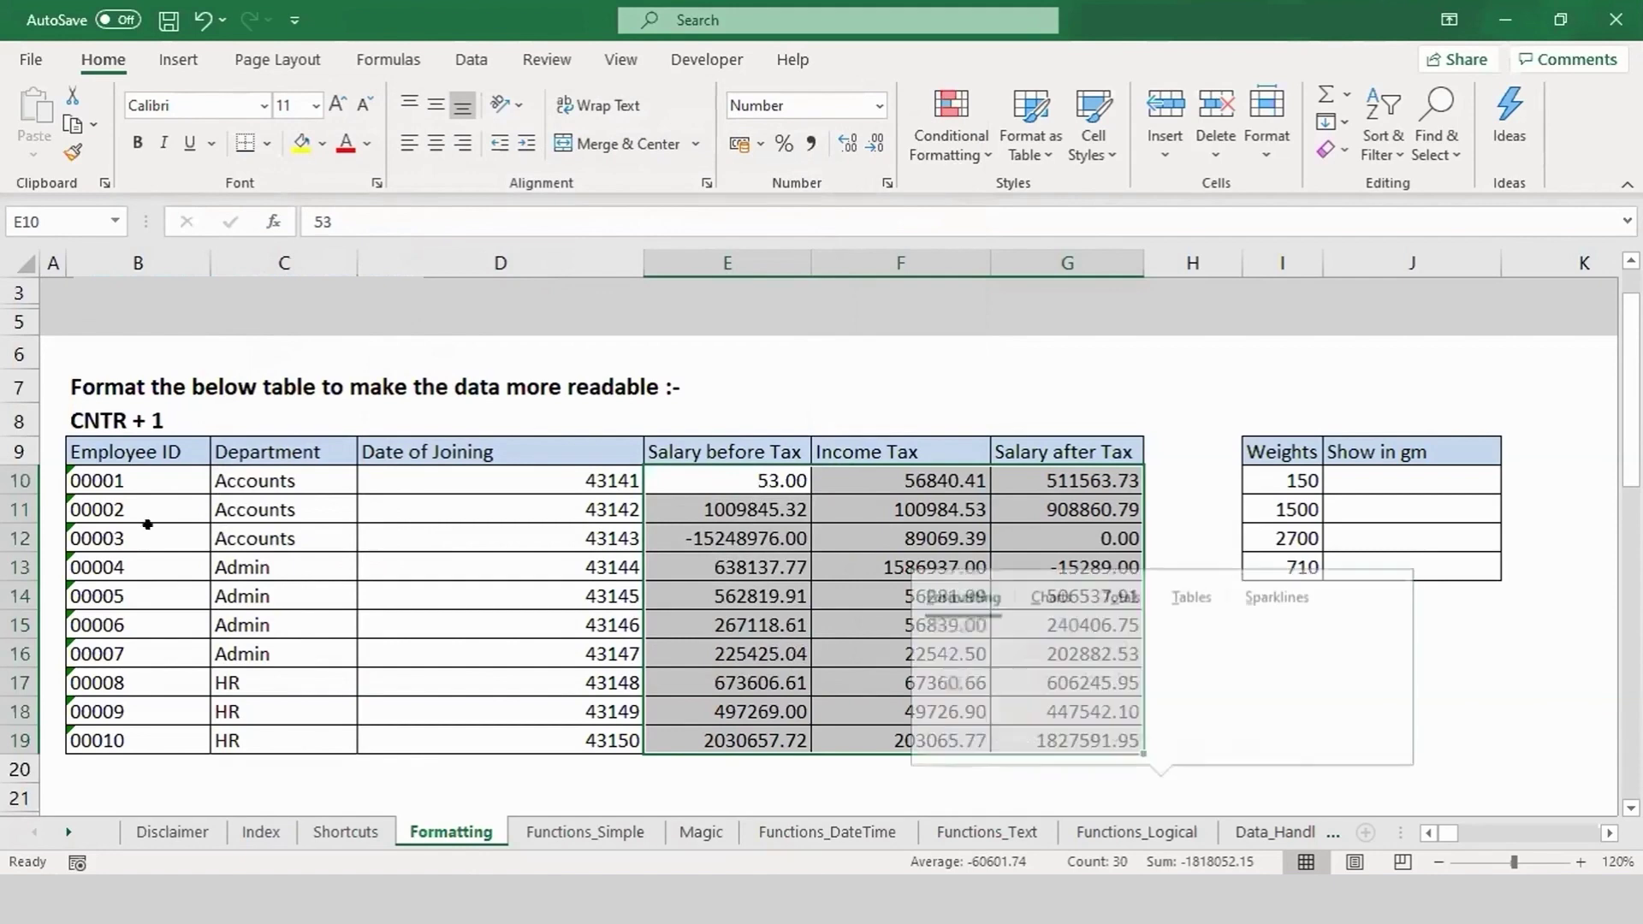
{"action": "key", "text": "Escape"}
{"action": "left_click", "coordinate": [124, 415]}
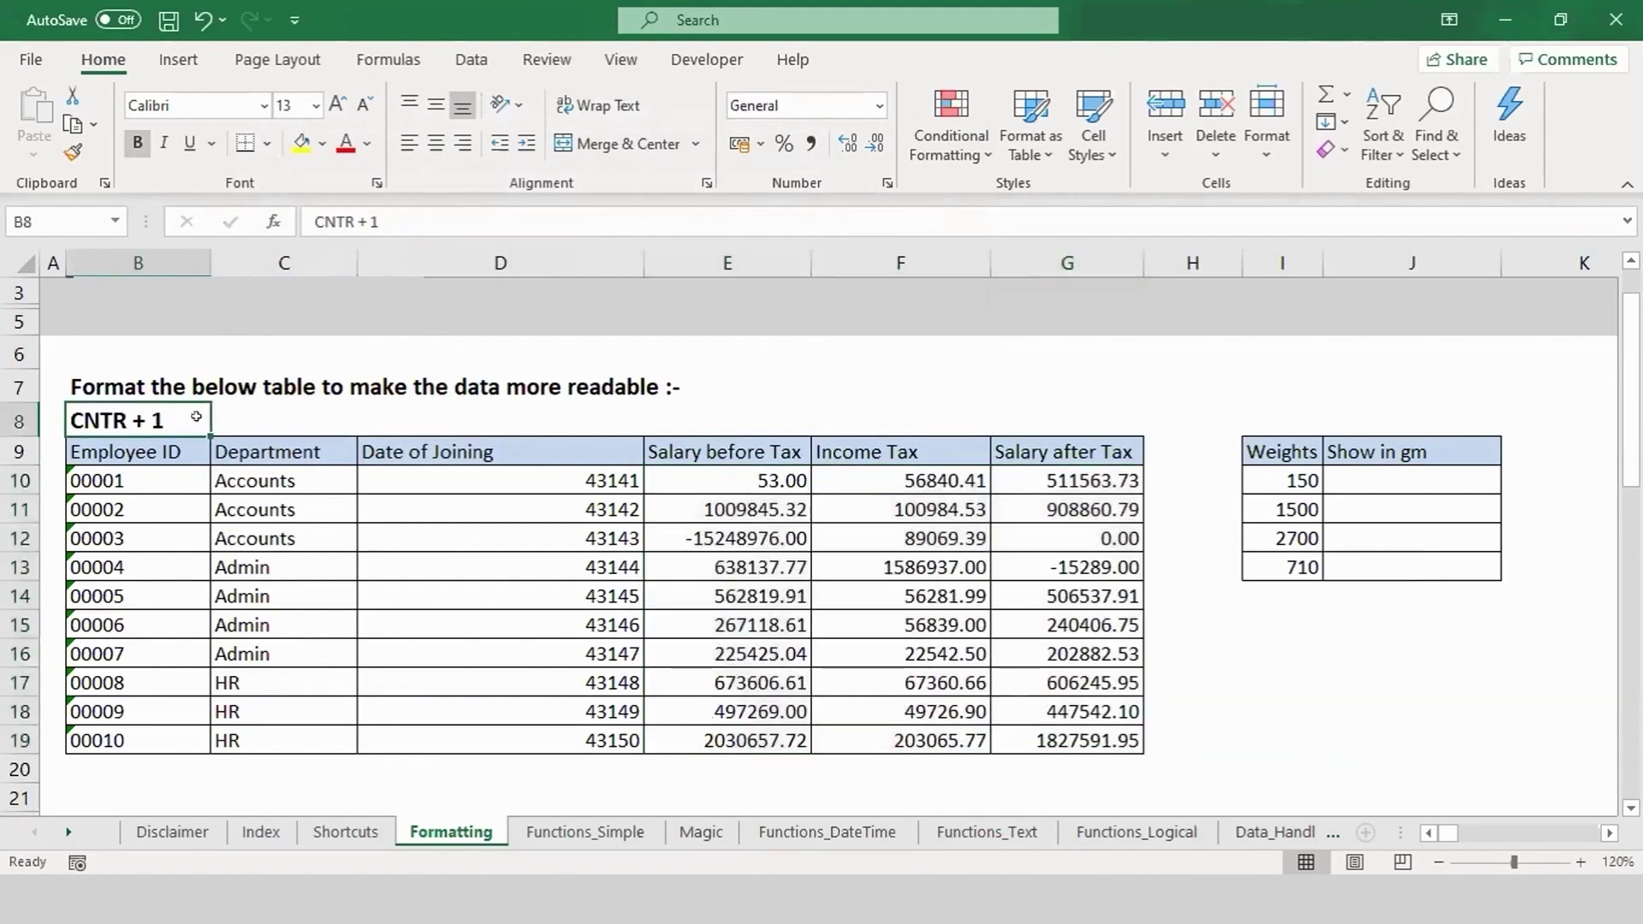
Format the salary and tax values in E10:G19 as Number with 2 decimal places and the 1000 separator
{"action": "left_click_drag", "start_coordinate": [761, 473], "coordinate": [1121, 722]}
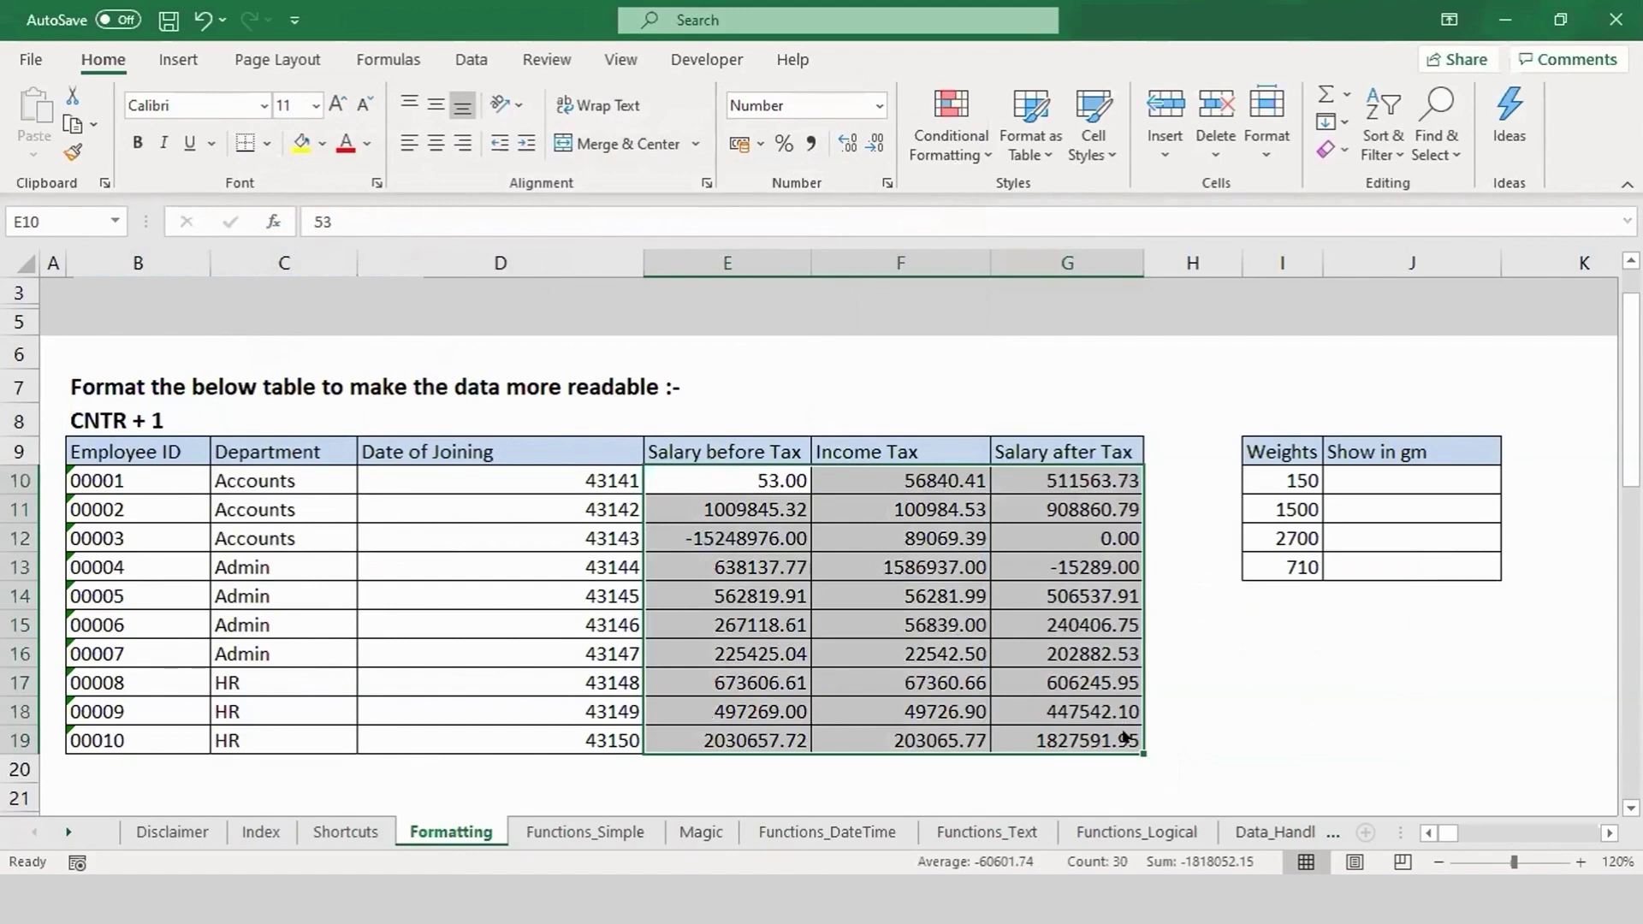
{"action": "key", "text": "ctrl+1"}
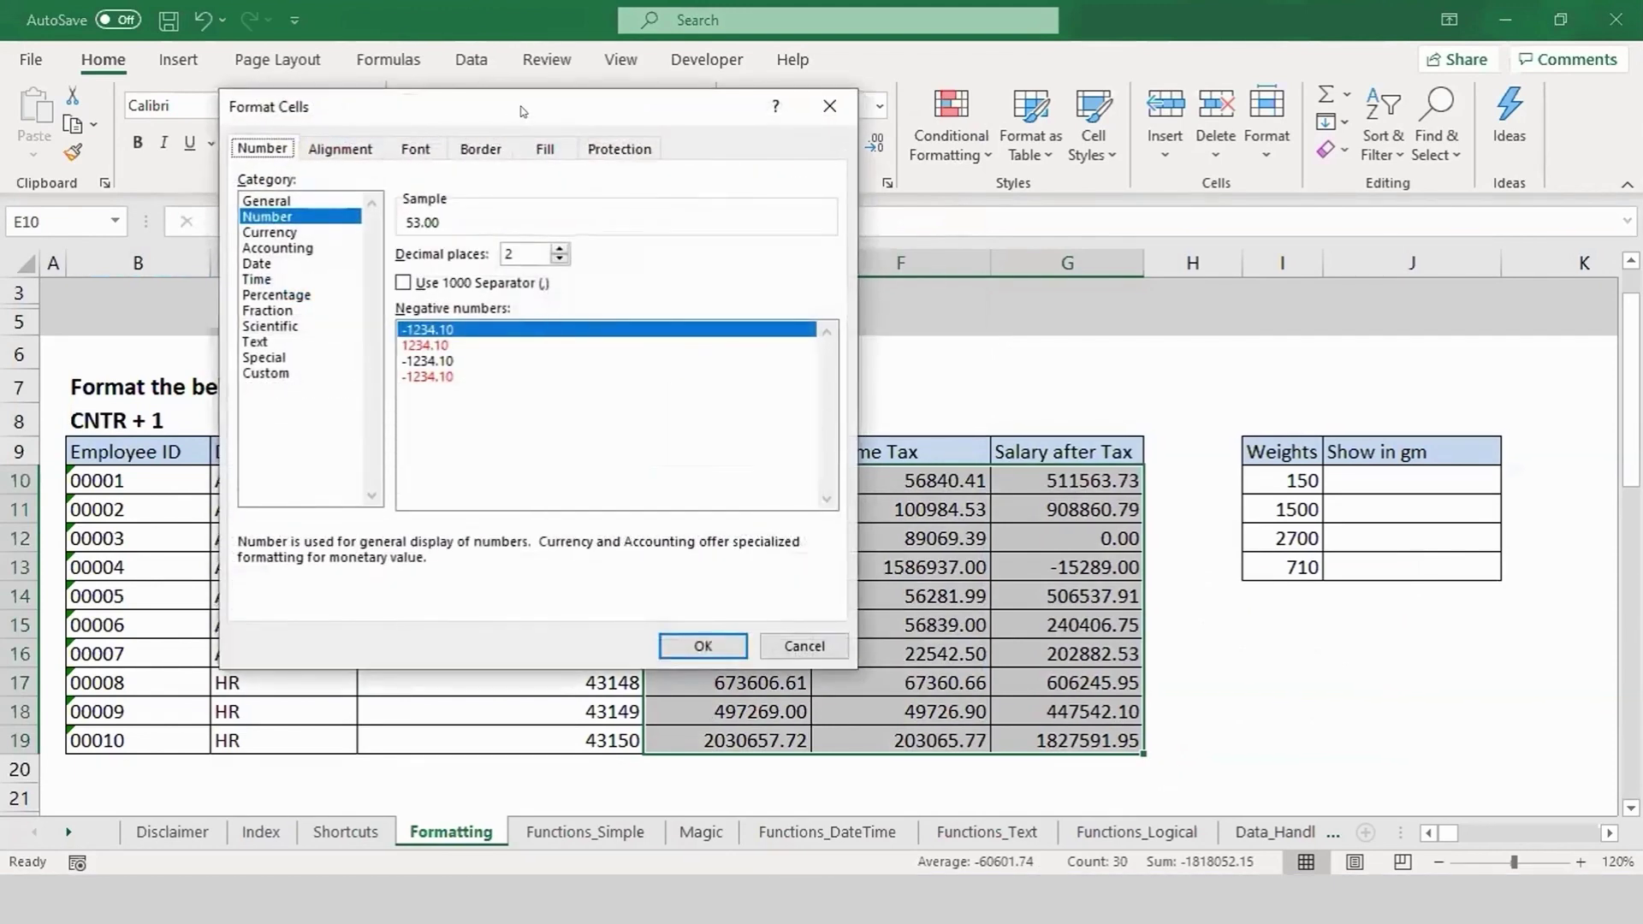
{"action": "left_click_drag", "start_coordinate": [521, 112], "coordinate": [309, 71]}
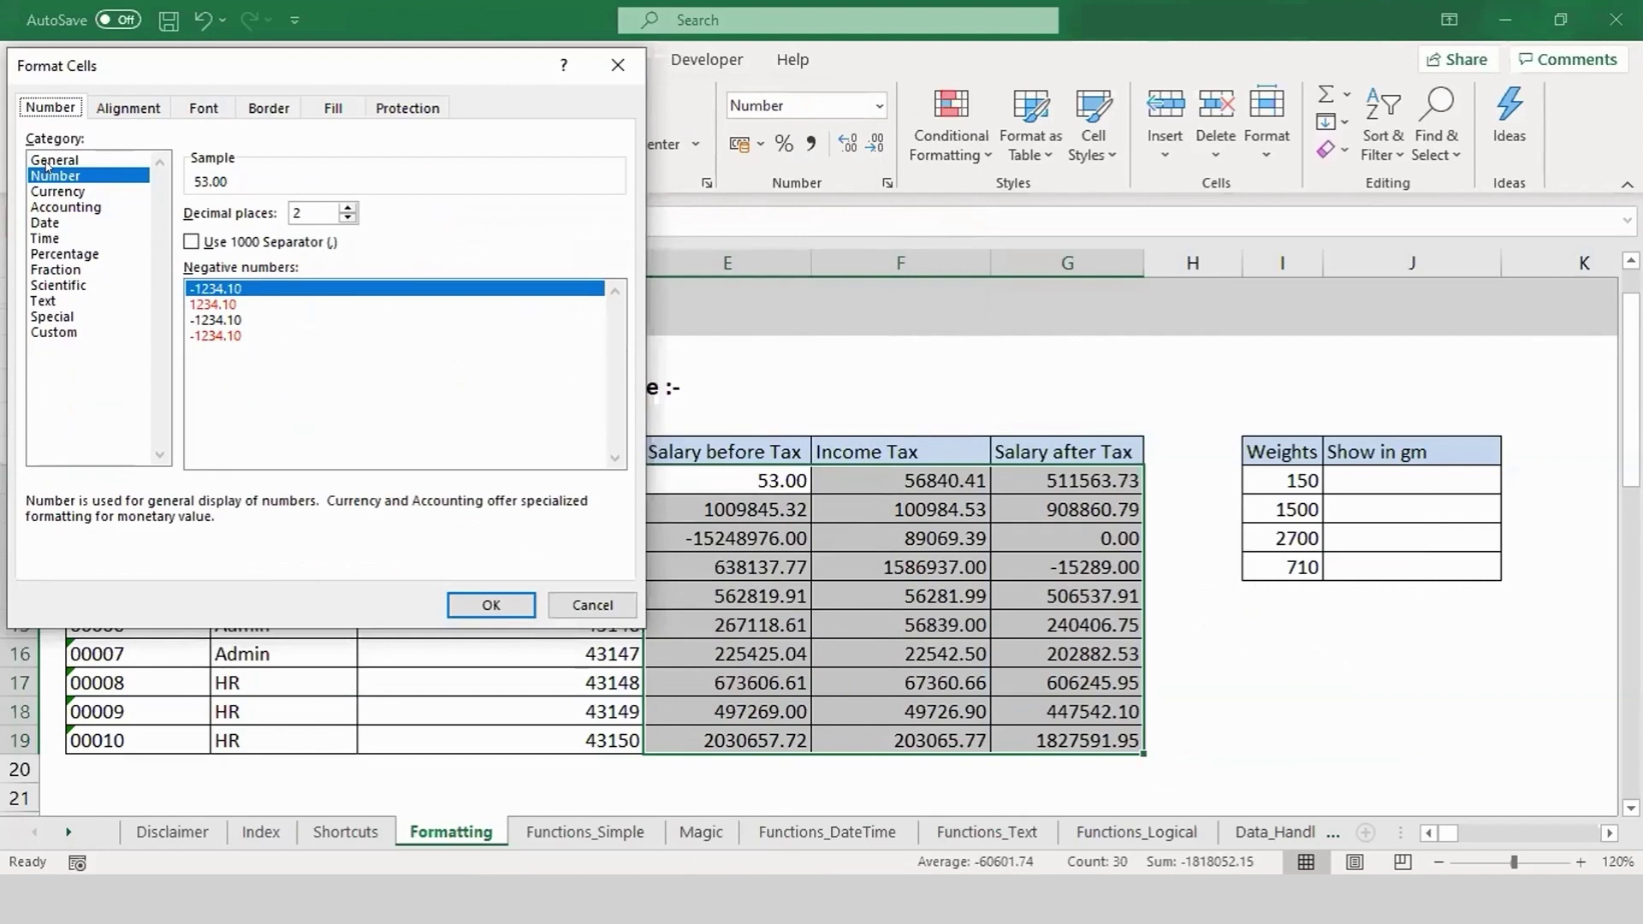
{"action": "left_click", "coordinate": [48, 315]}
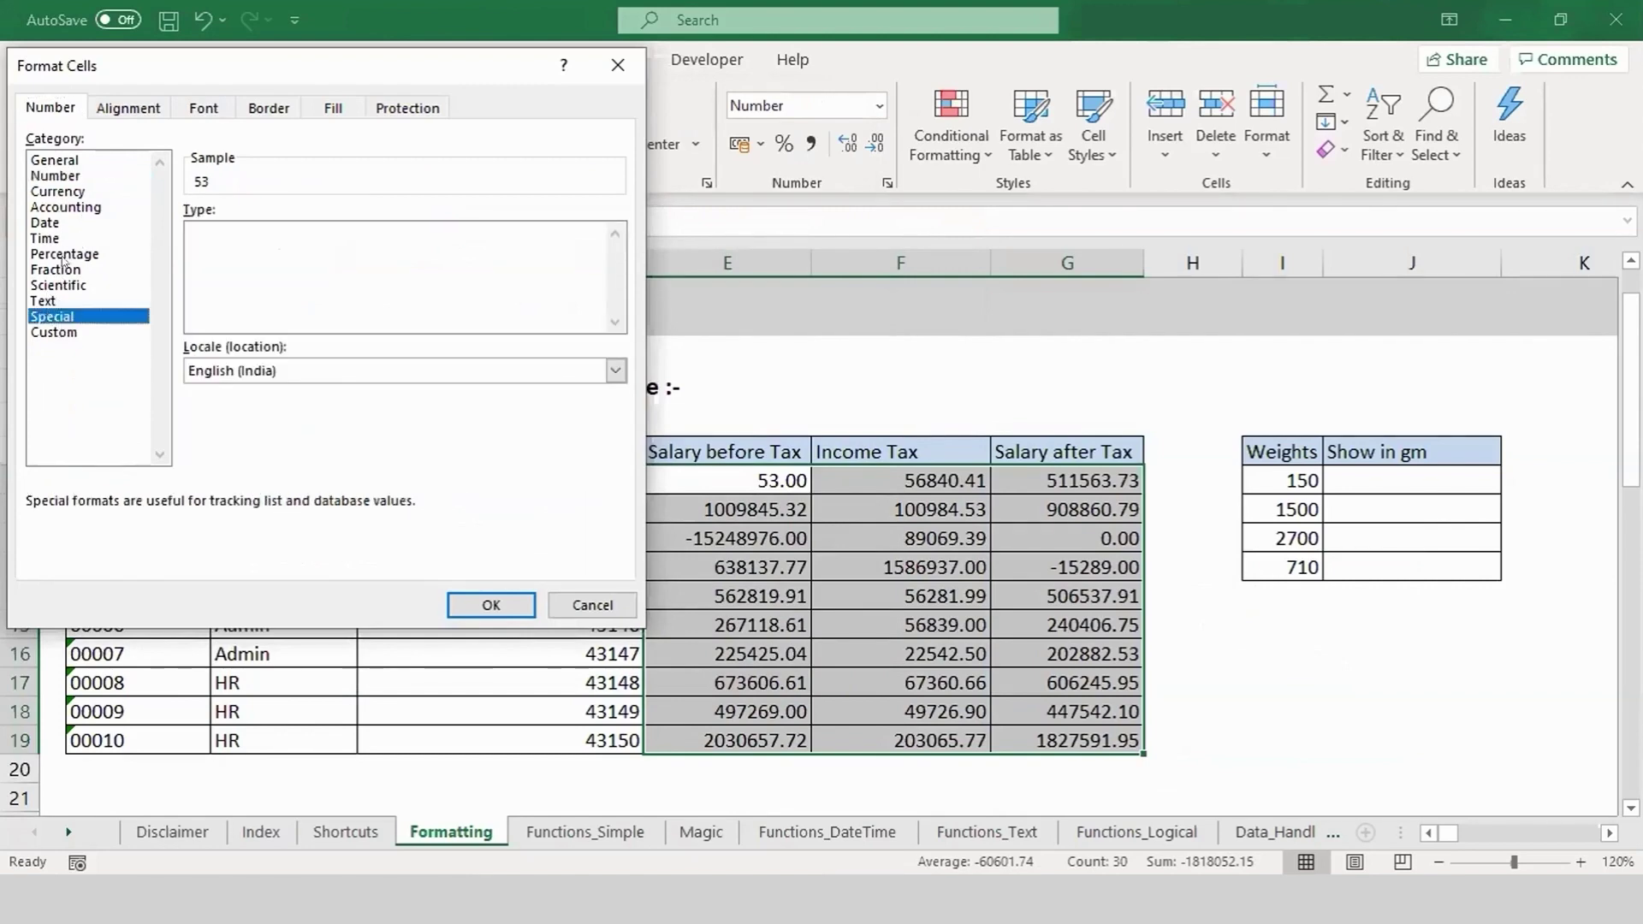
{"action": "left_click", "coordinate": [48, 333]}
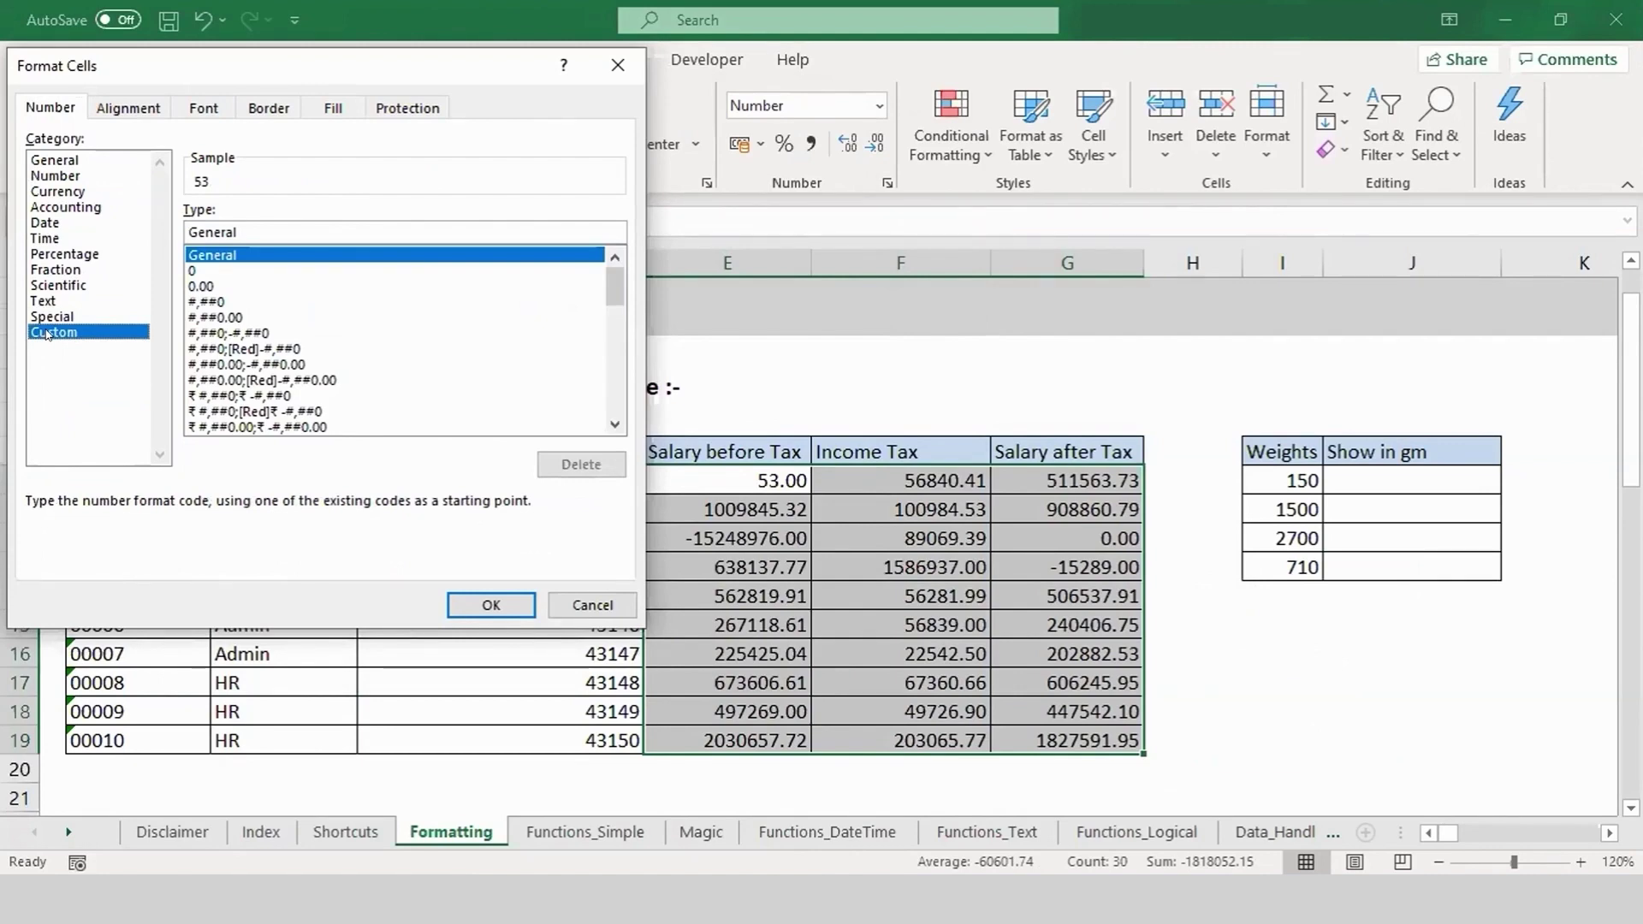
{"action": "left_click", "coordinate": [58, 177]}
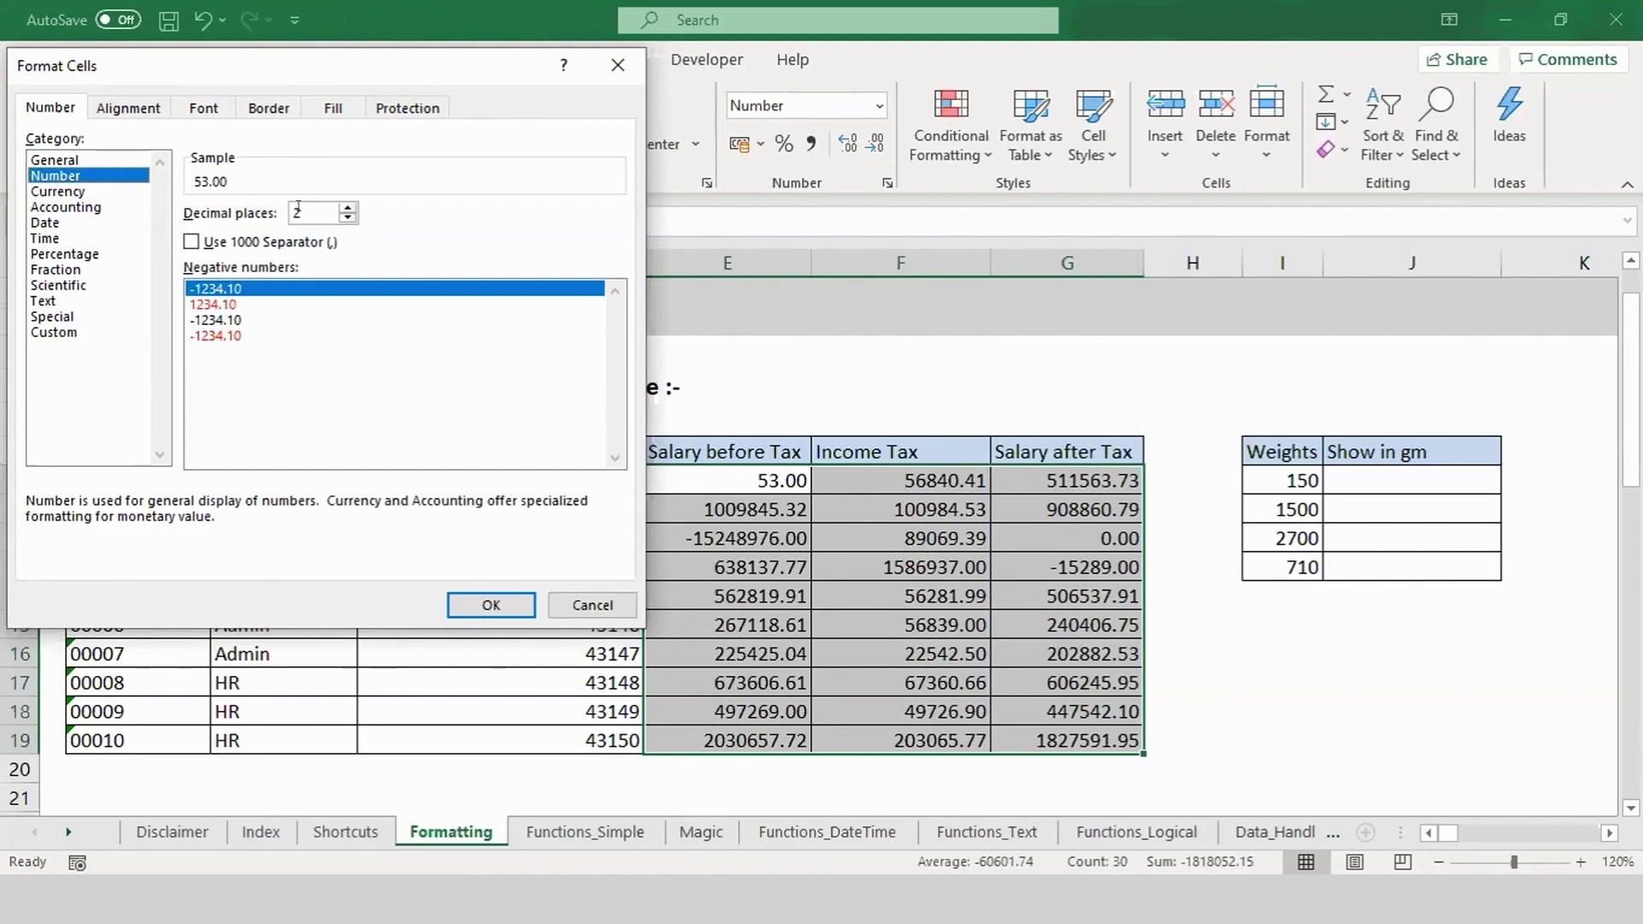
{"action": "left_click", "coordinate": [192, 242]}
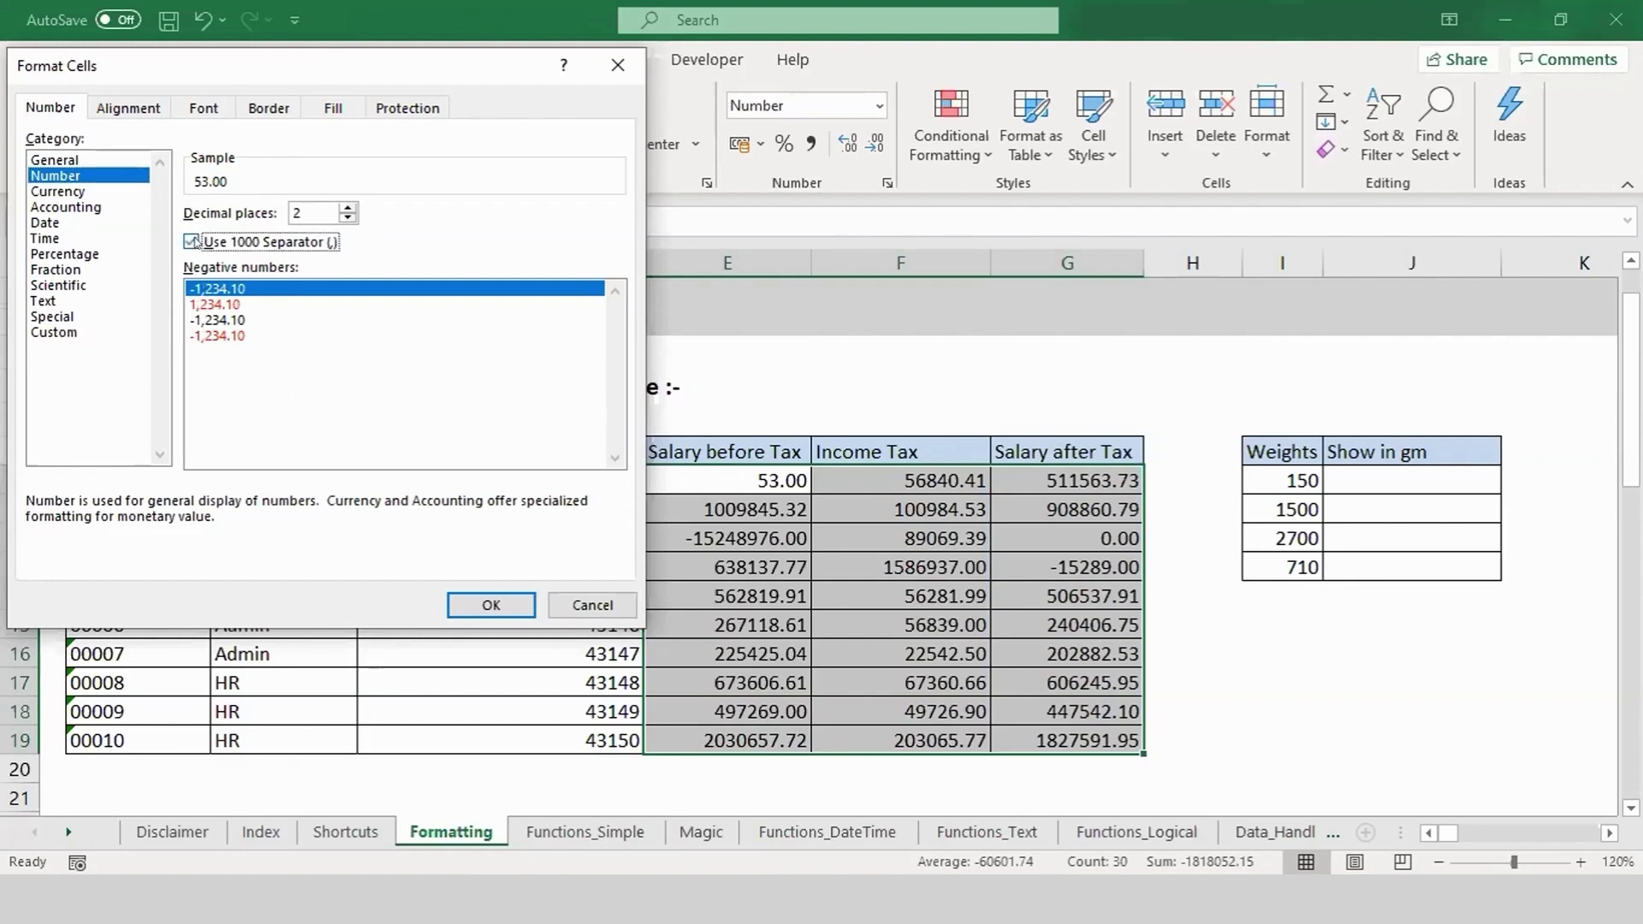
{"action": "left_click", "coordinate": [491, 605]}
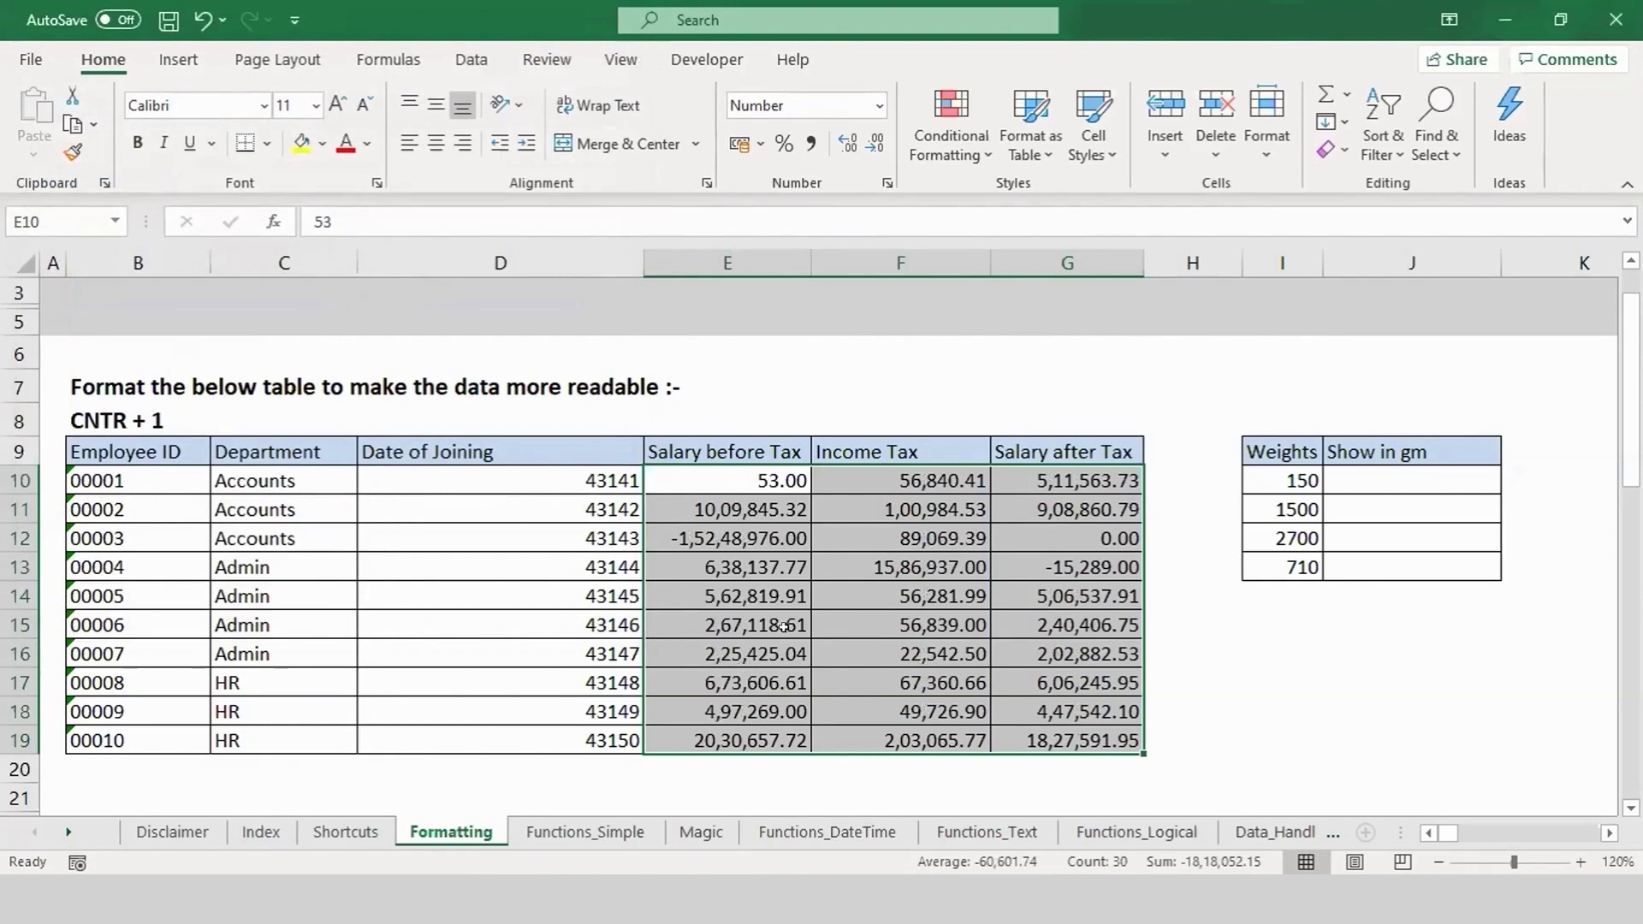
{"action": "key", "text": "ctrl+1"}
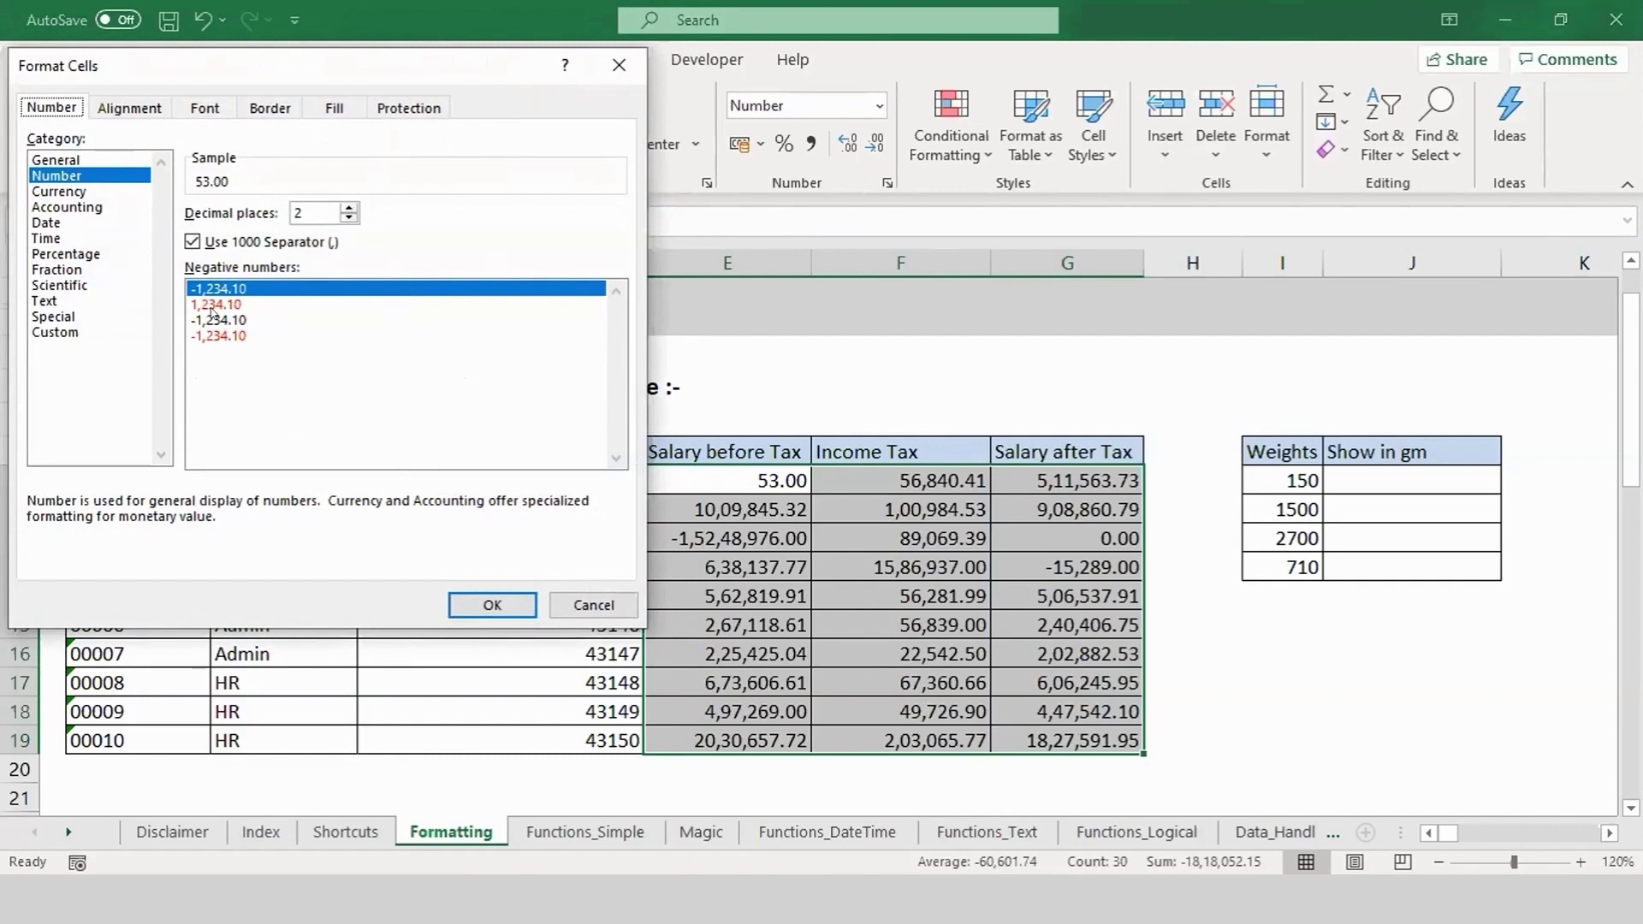
{"action": "left_click", "coordinate": [213, 305]}
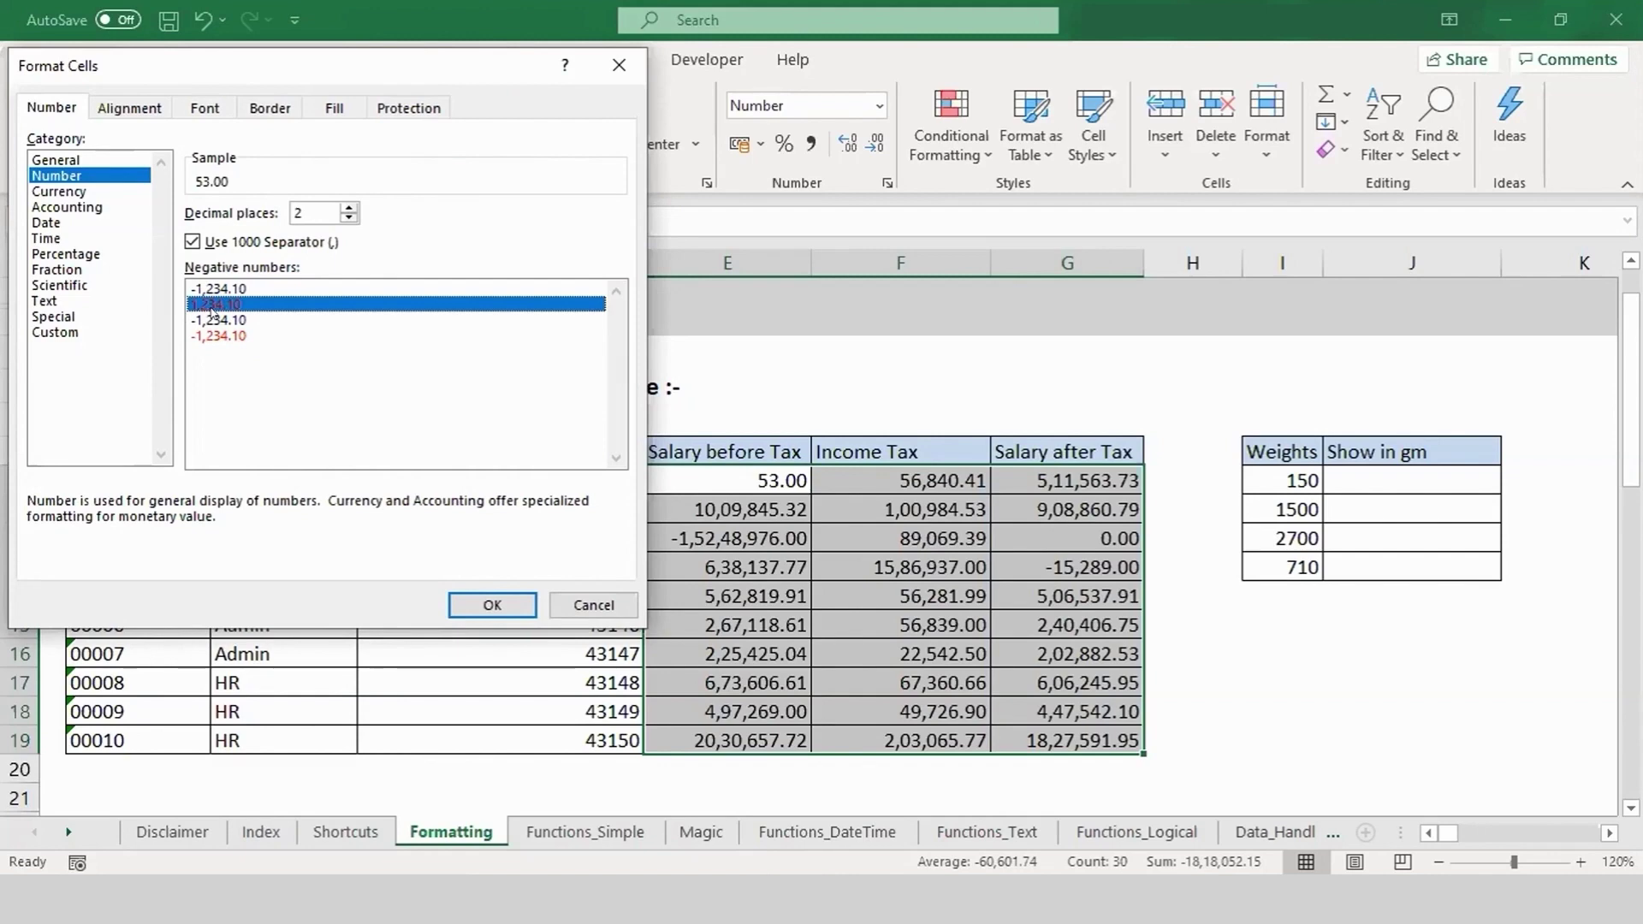
{"action": "left_click", "coordinate": [618, 65]}
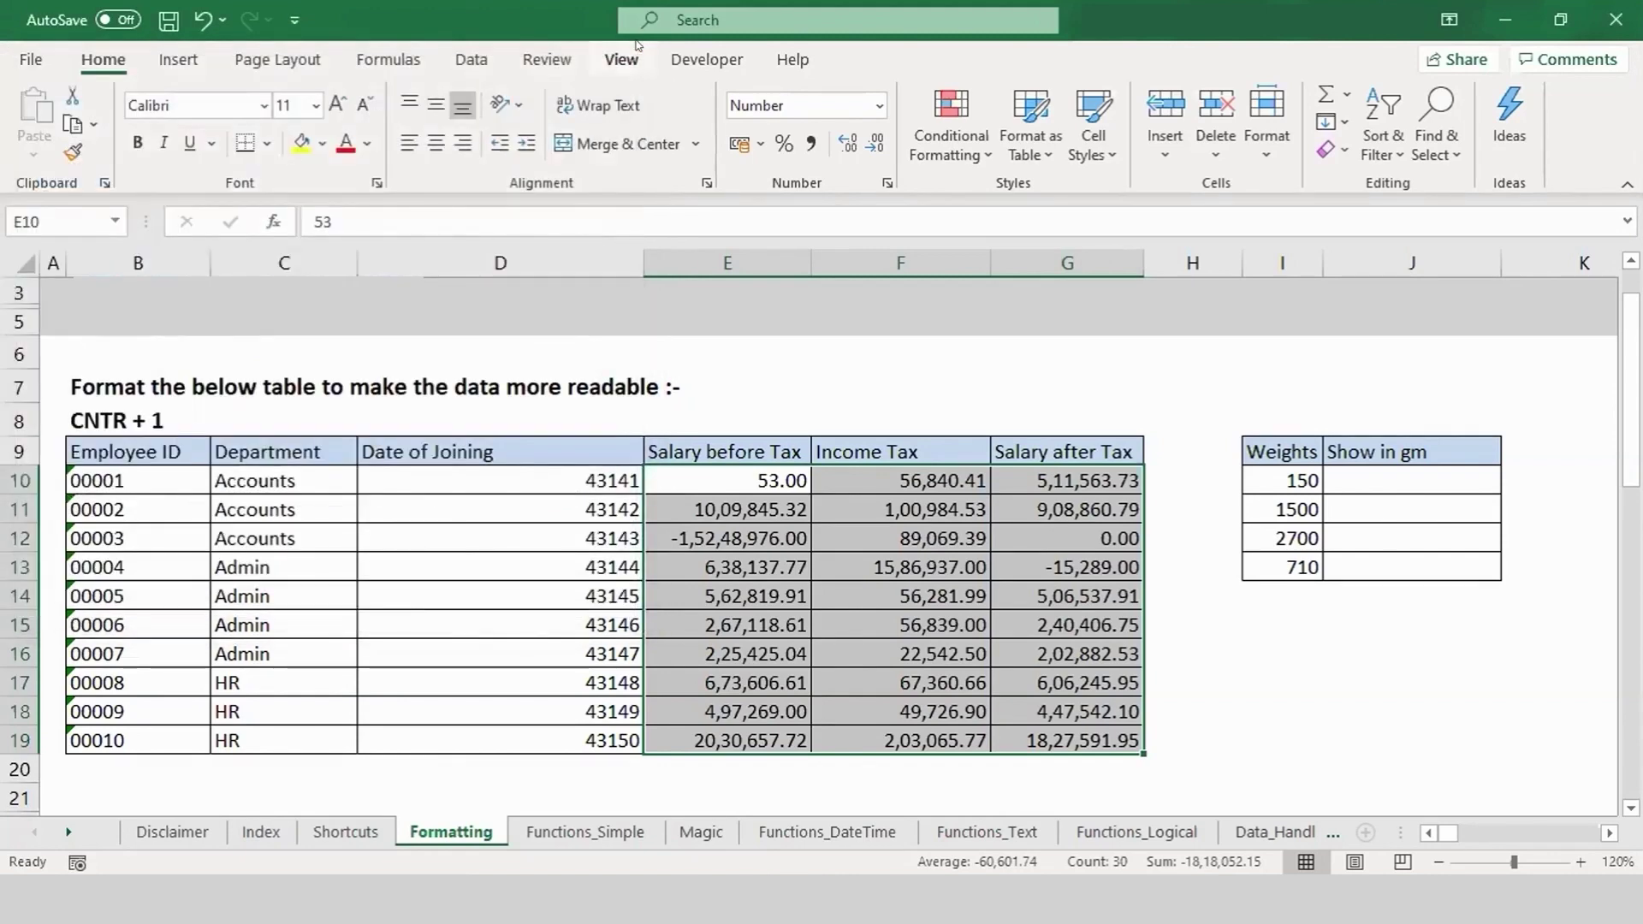
{"action": "left_click_drag", "start_coordinate": [681, 530], "coordinate": [683, 549]}
{"action": "left_click_drag", "start_coordinate": [801, 519], "coordinate": [806, 547]}
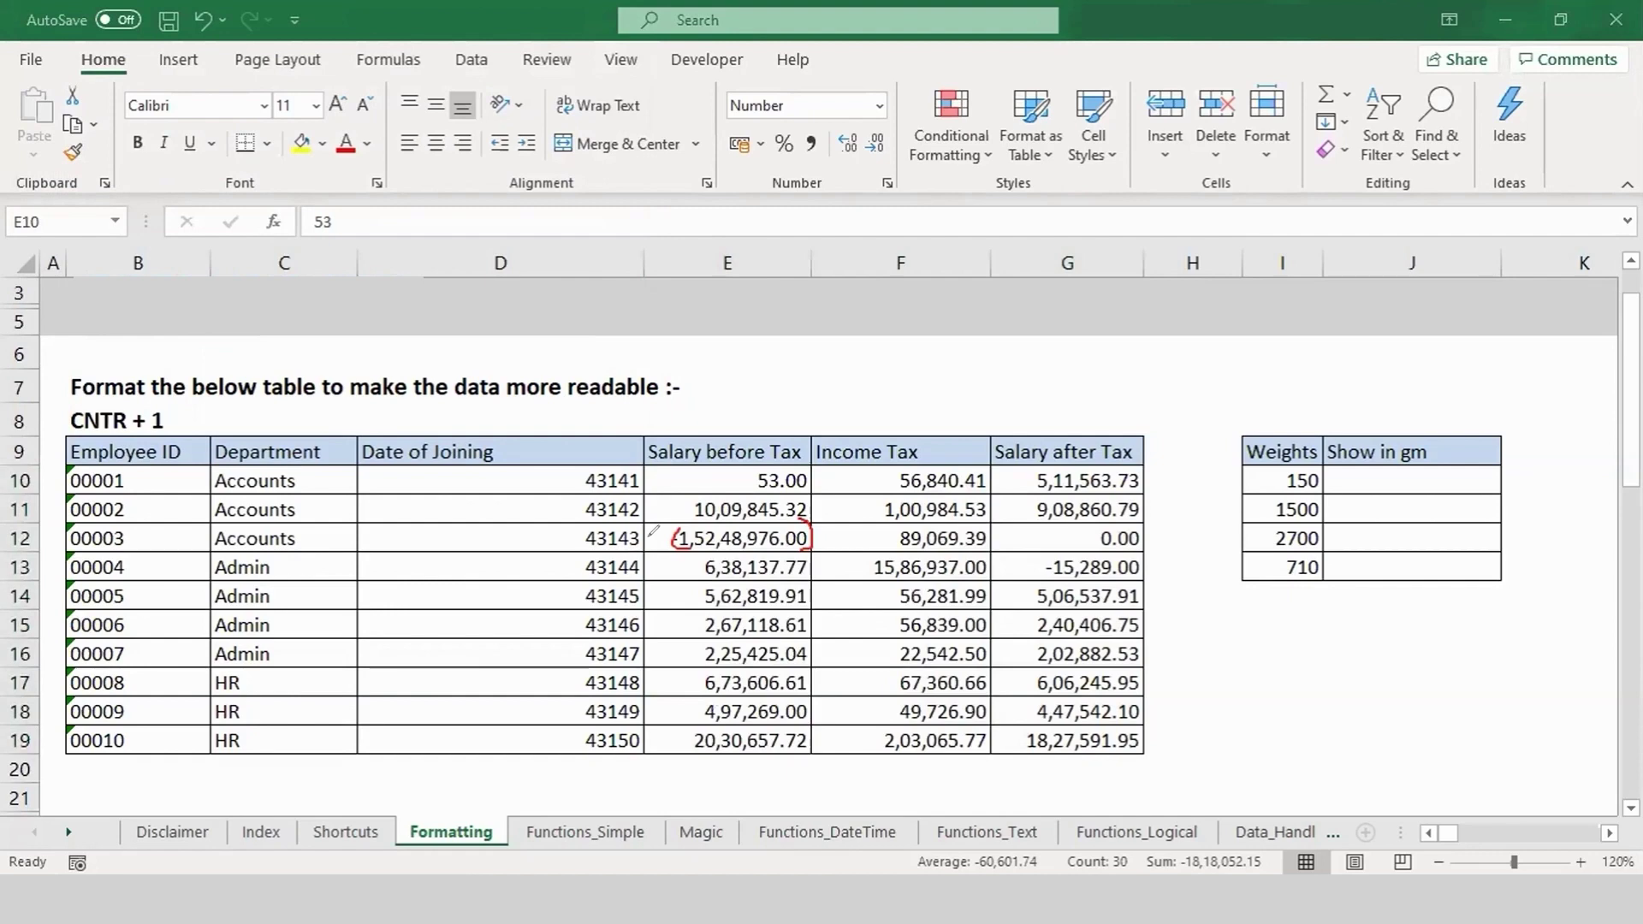
{"action": "mouse_move", "coordinate": [710, 344]}
{"action": "left_mouse_down"}
{"action": "mouse_move", "coordinate": [731, 420]}
{"action": "mouse_move", "coordinate": [733, 369]}
{"action": "mouse_move", "coordinate": [736, 391]}
{"action": "left_mouse_up"}
{"action": "left_click_drag", "start_coordinate": [785, 334], "coordinate": [805, 375]}
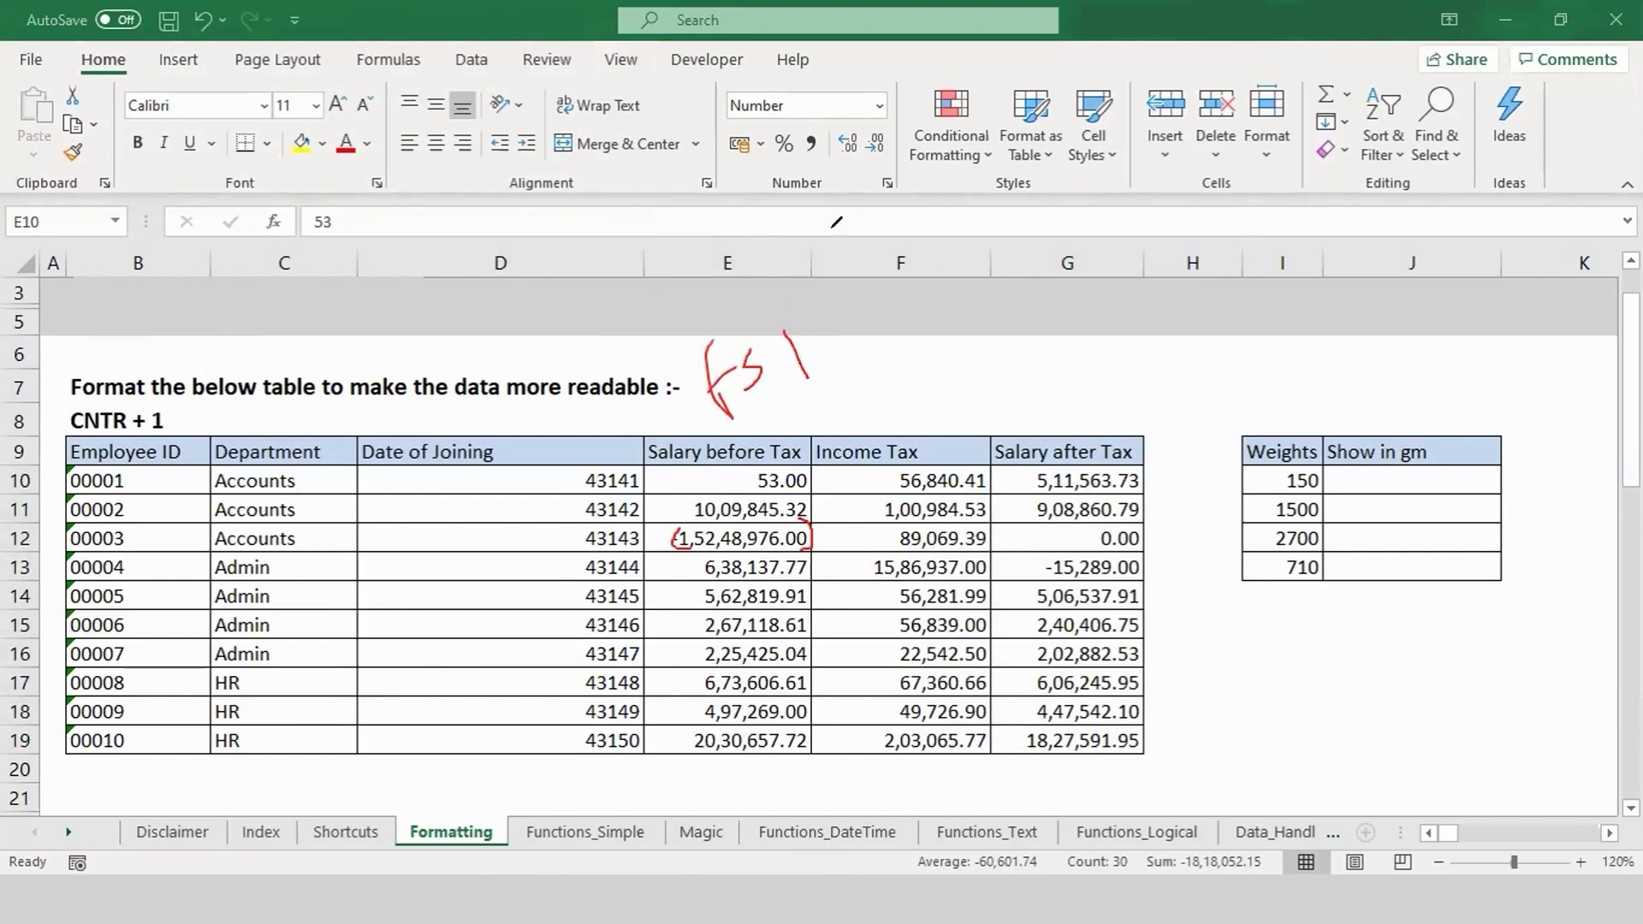
{"action": "left_click", "coordinate": [860, 132]}
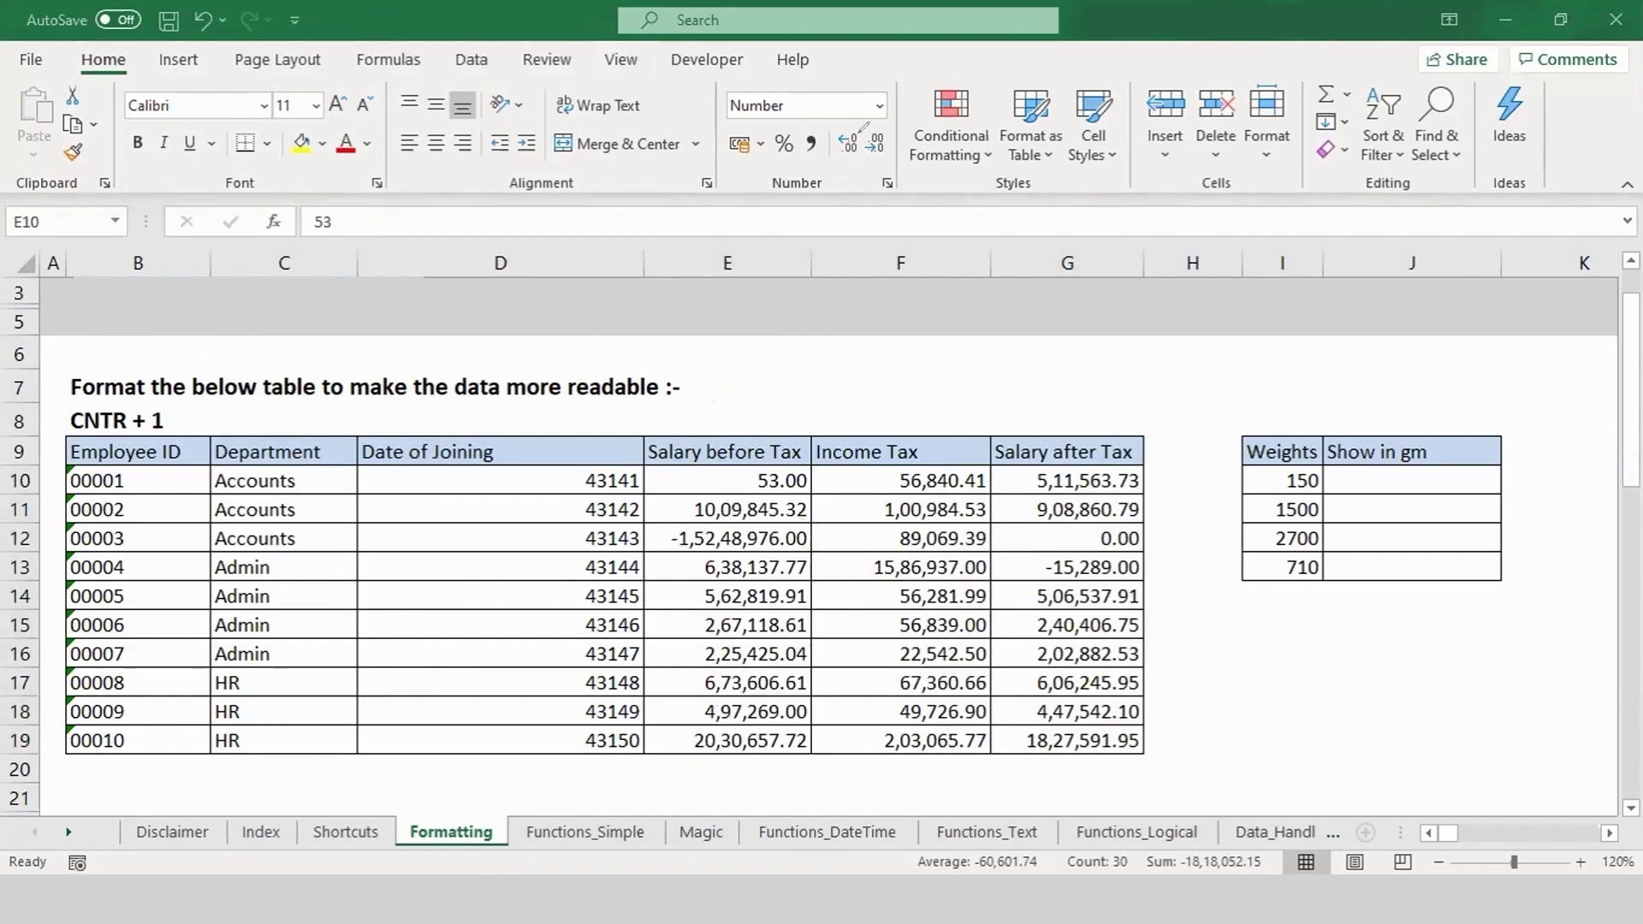
Try four decimal places on the salary and tax values in E10:G19, settling on one decimal place
{"action": "left_click", "coordinate": [759, 472]}
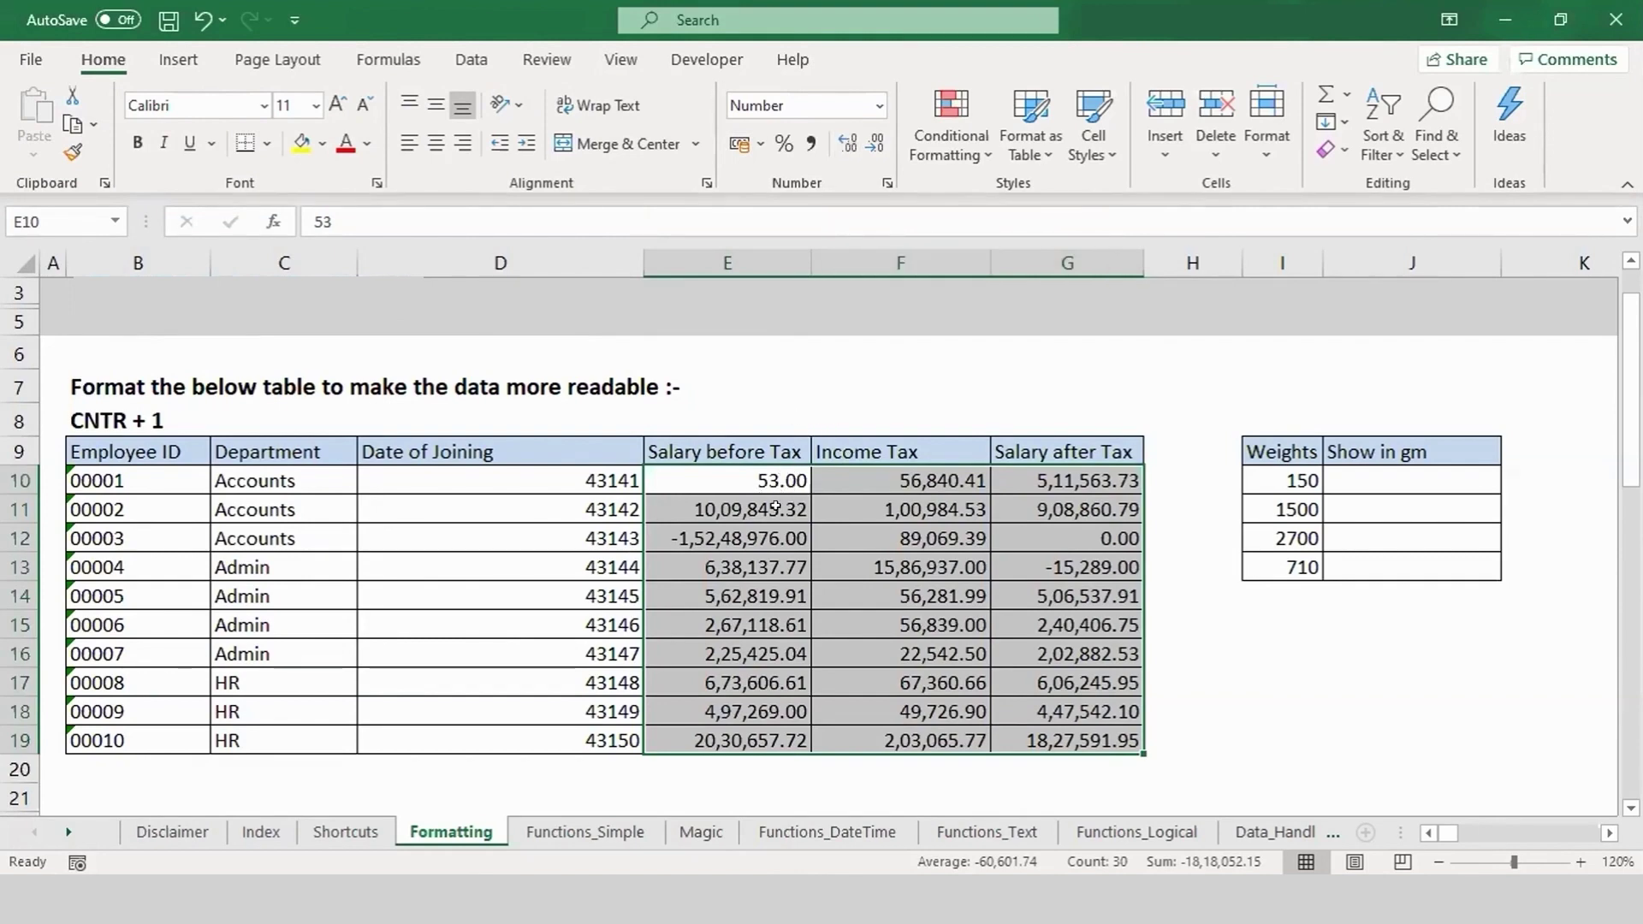
{"action": "left_click", "coordinate": [876, 138]}
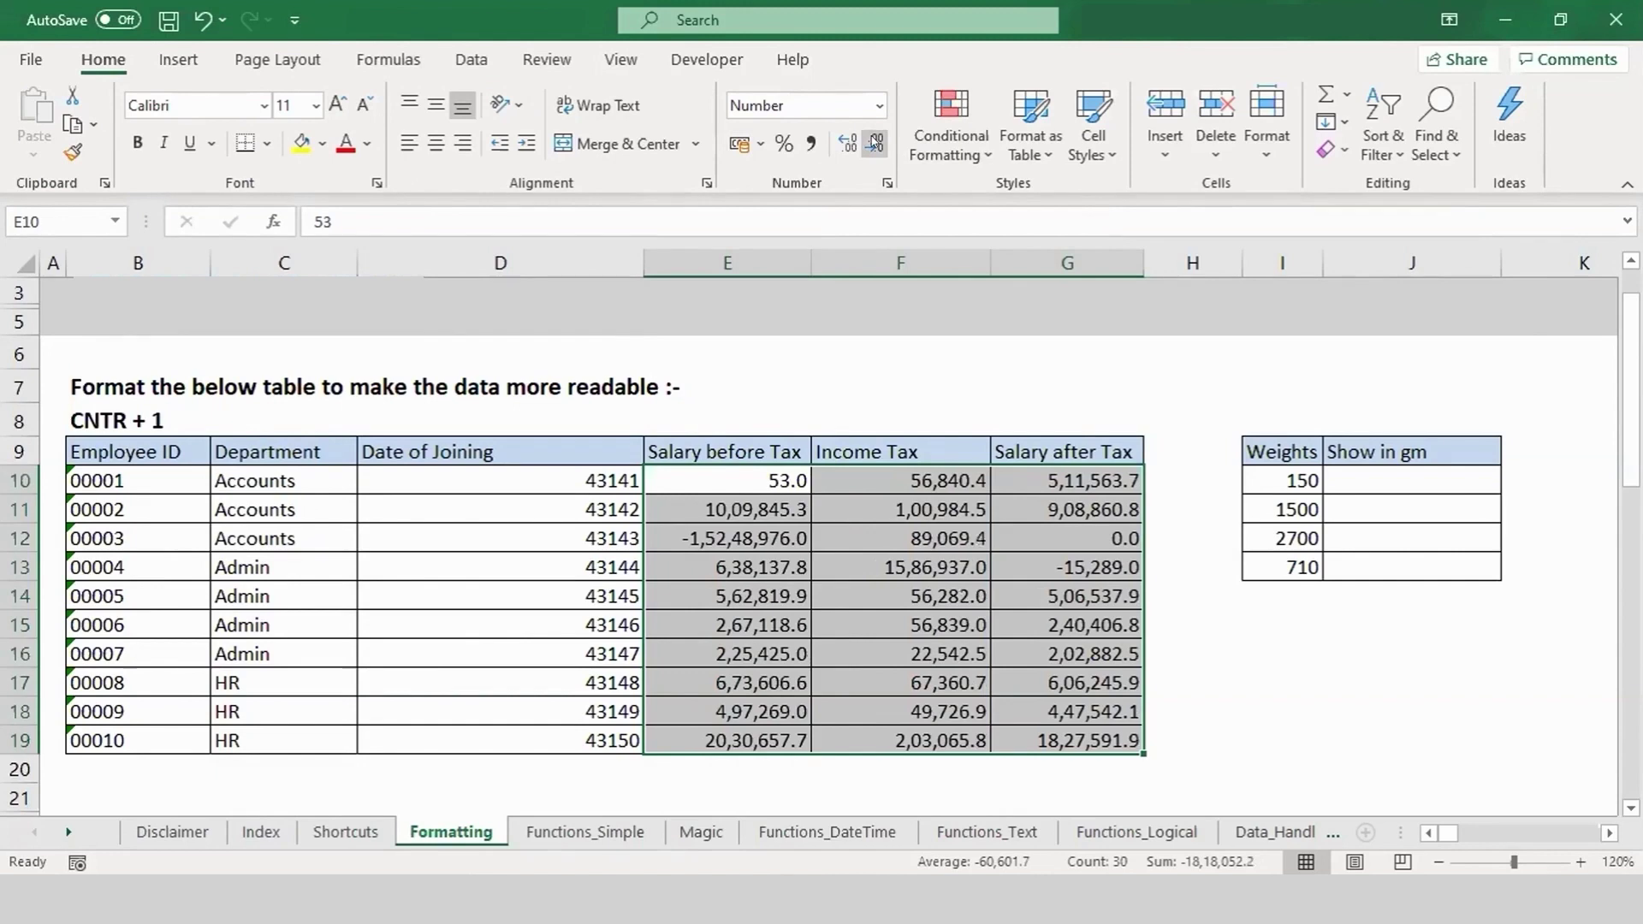
{"action": "left_click", "coordinate": [847, 144]}
{"action": "left_click", "coordinate": [847, 144]}
{"action": "left_click", "coordinate": [848, 144]}
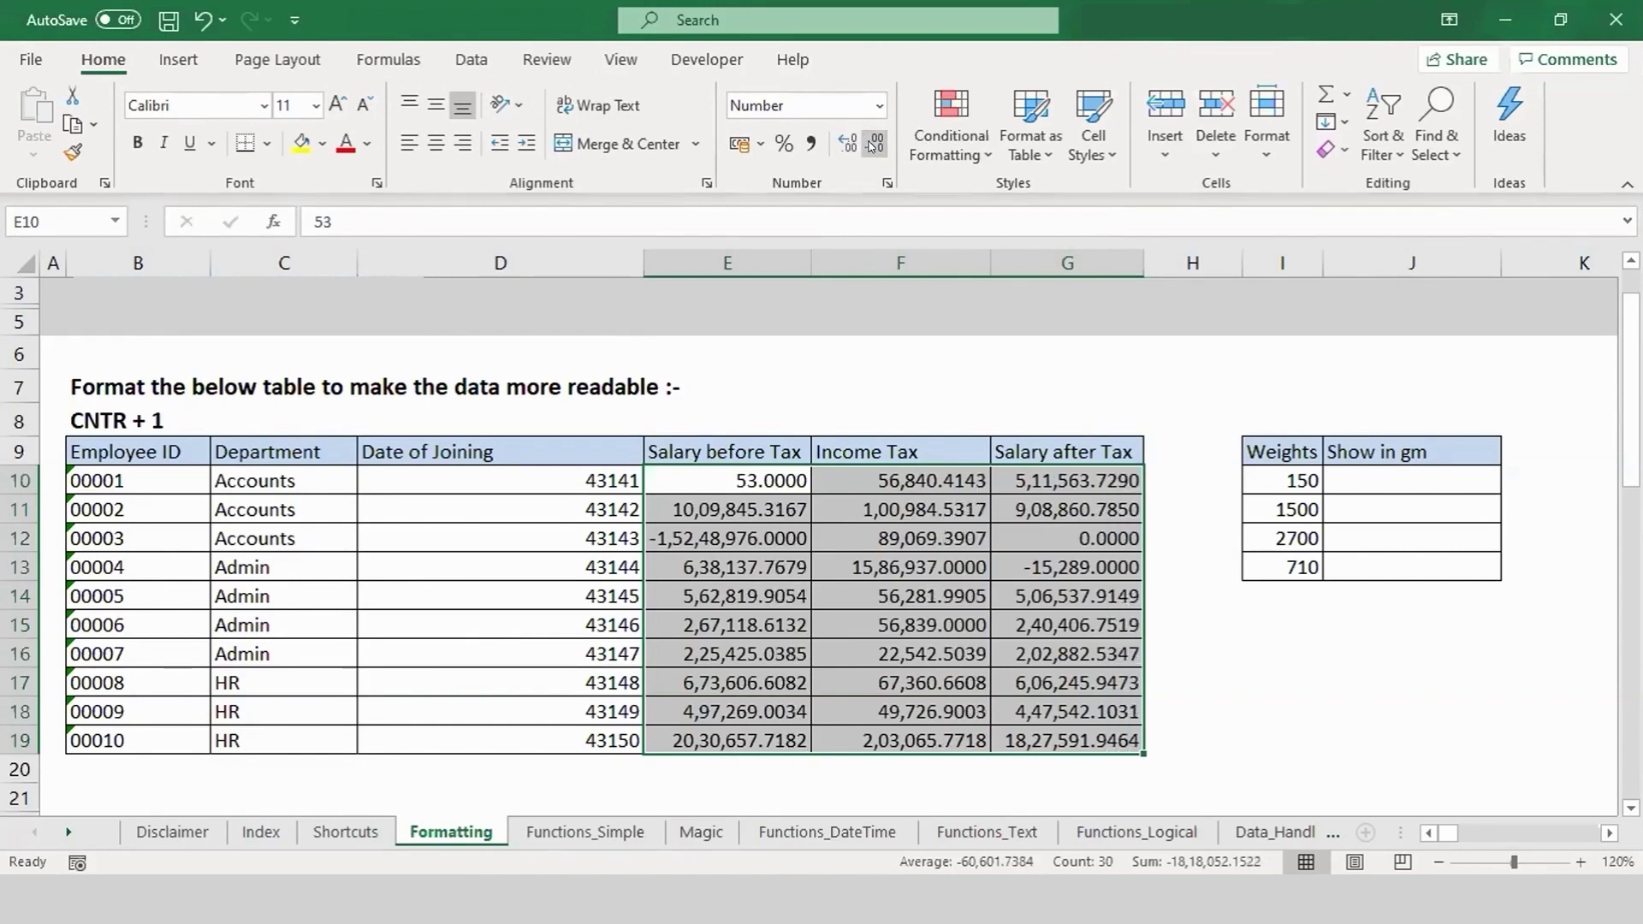
{"action": "left_click", "coordinate": [873, 143]}
{"action": "left_click", "coordinate": [874, 142]}
{"action": "left_click", "coordinate": [874, 142]}
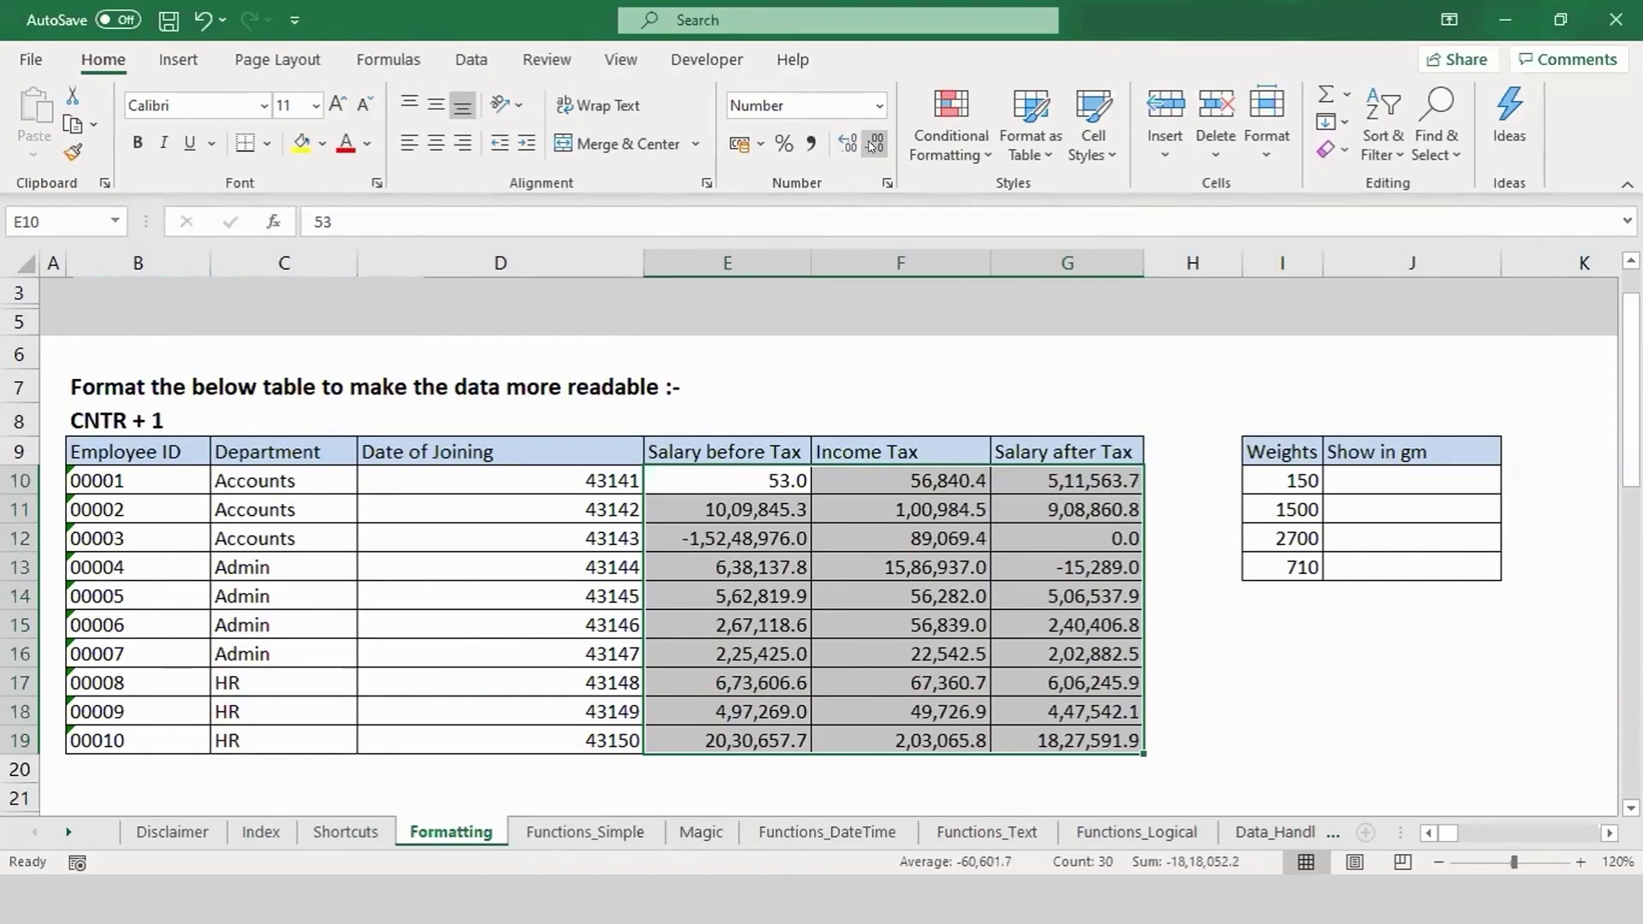